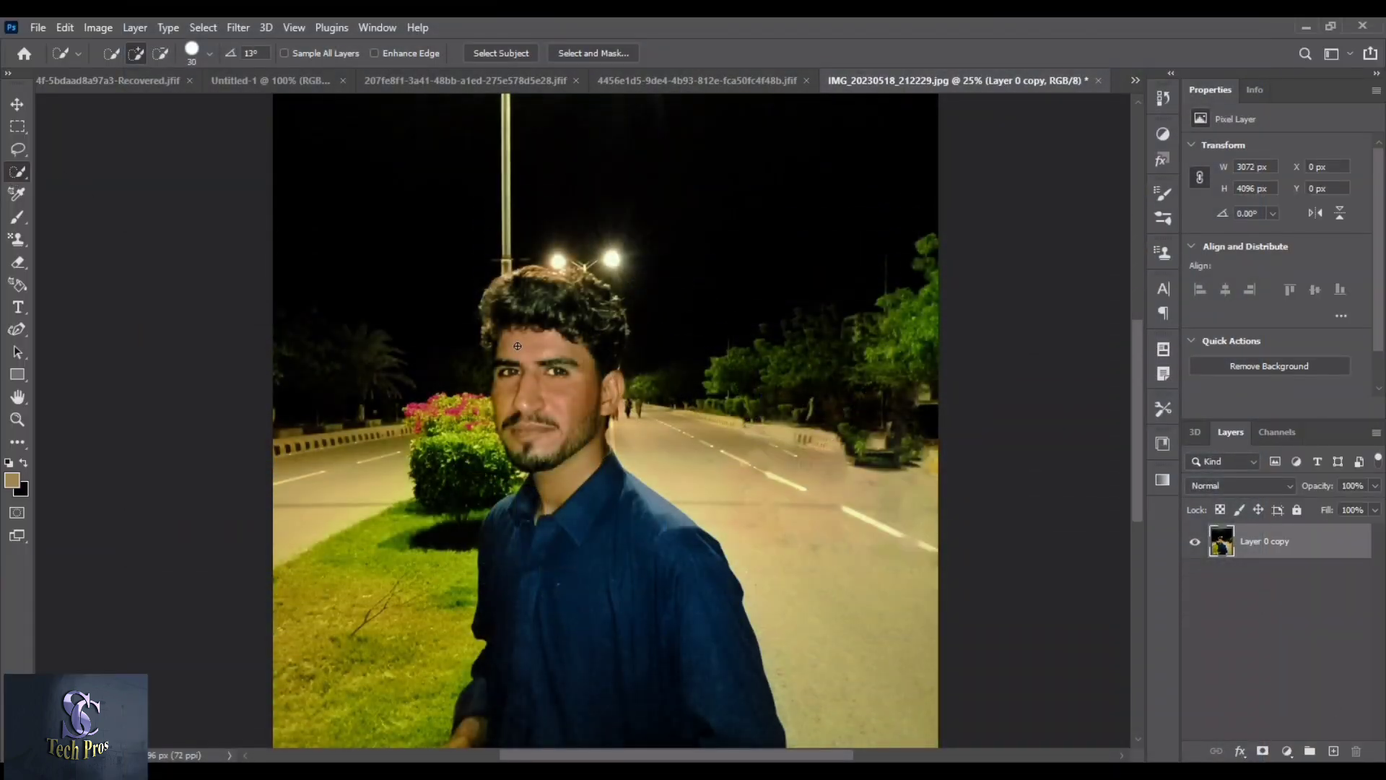
Quick-select the man's face, hair and neck down to the collar.
mouse_move(518, 345)
mouse_down()
mouse_move(587, 381)
mouse_move(527, 321)
mouse_up()
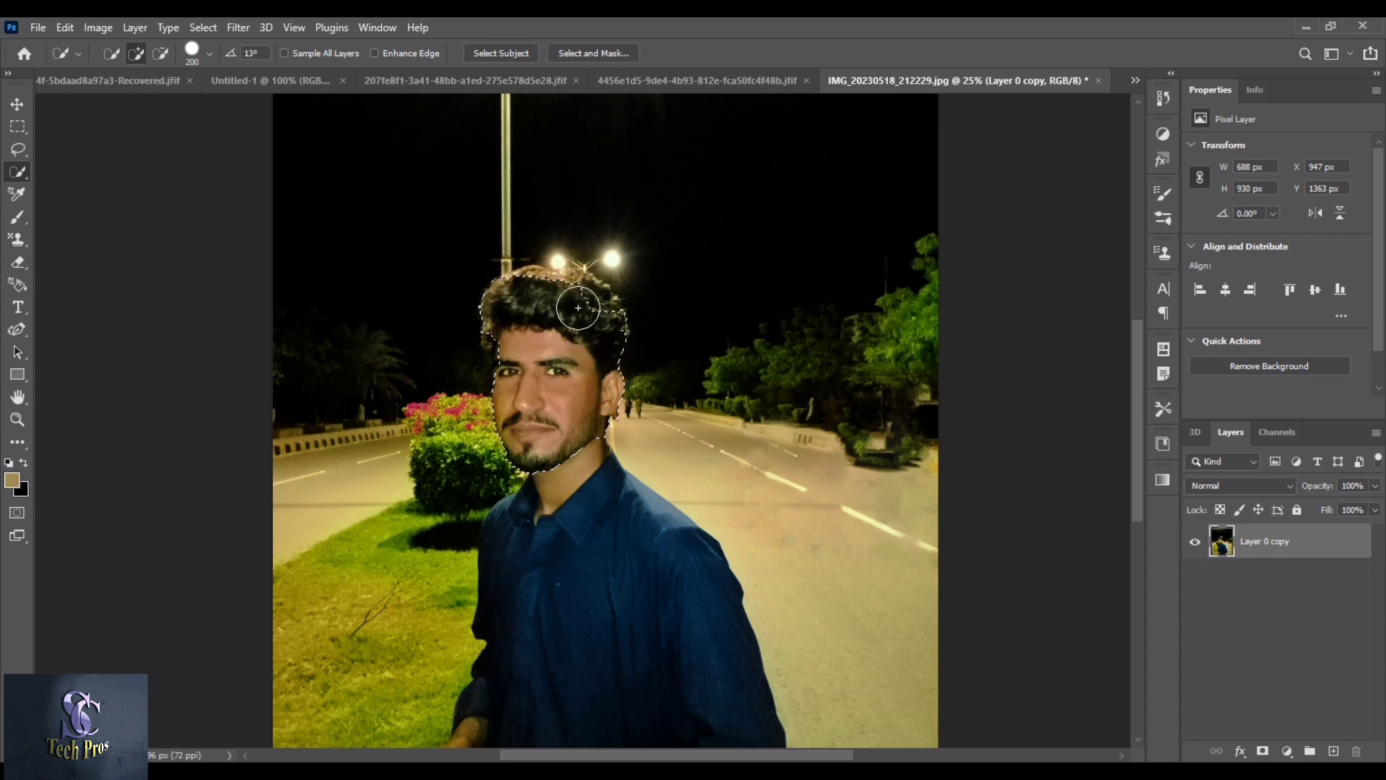
key(bracketleft)
key(bracketleft)
key(bracketleft)
drag(543, 502, 542, 472)
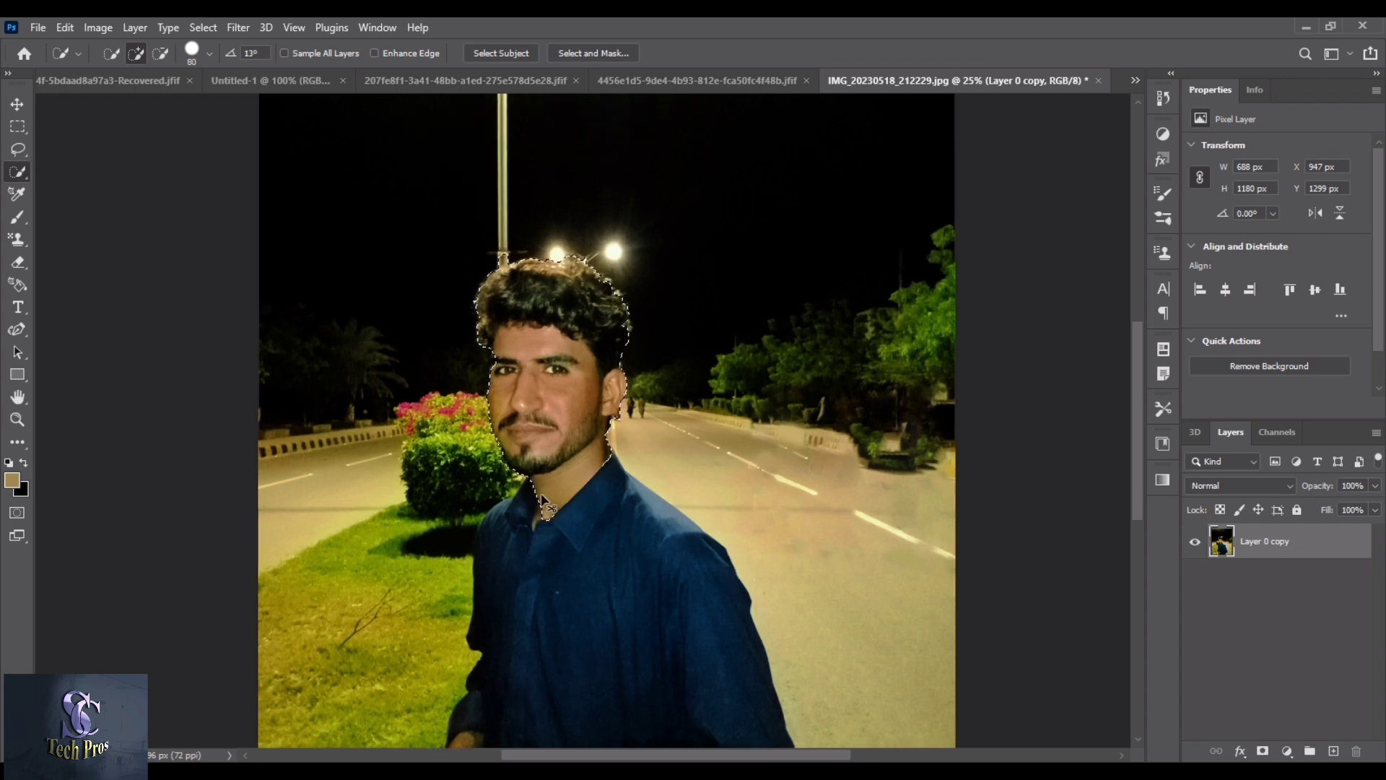
key(ctrl+plus)
key(ctrl+plus)
key(ctrl+plus)
key(bracketleft)
key(bracketleft)
key(bracketleft)
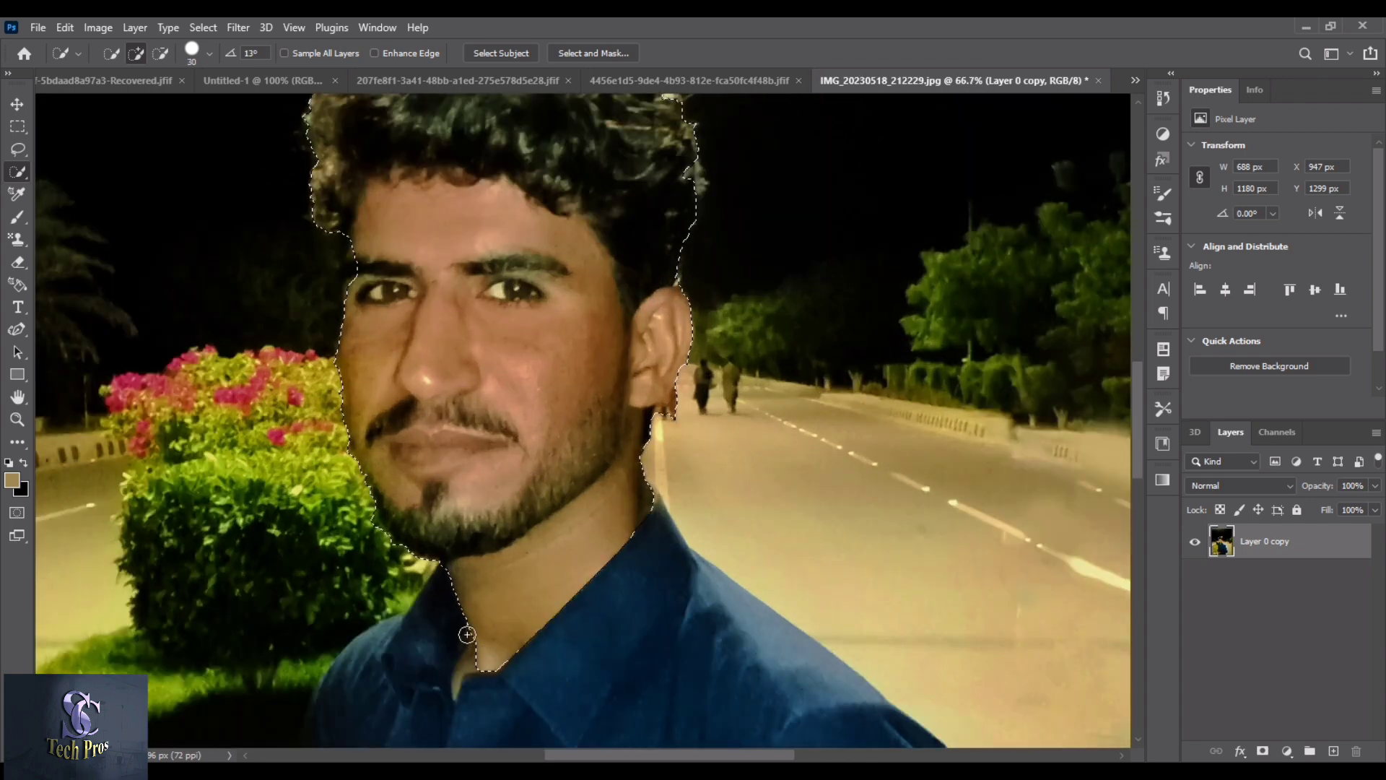
drag(465, 631, 459, 668)
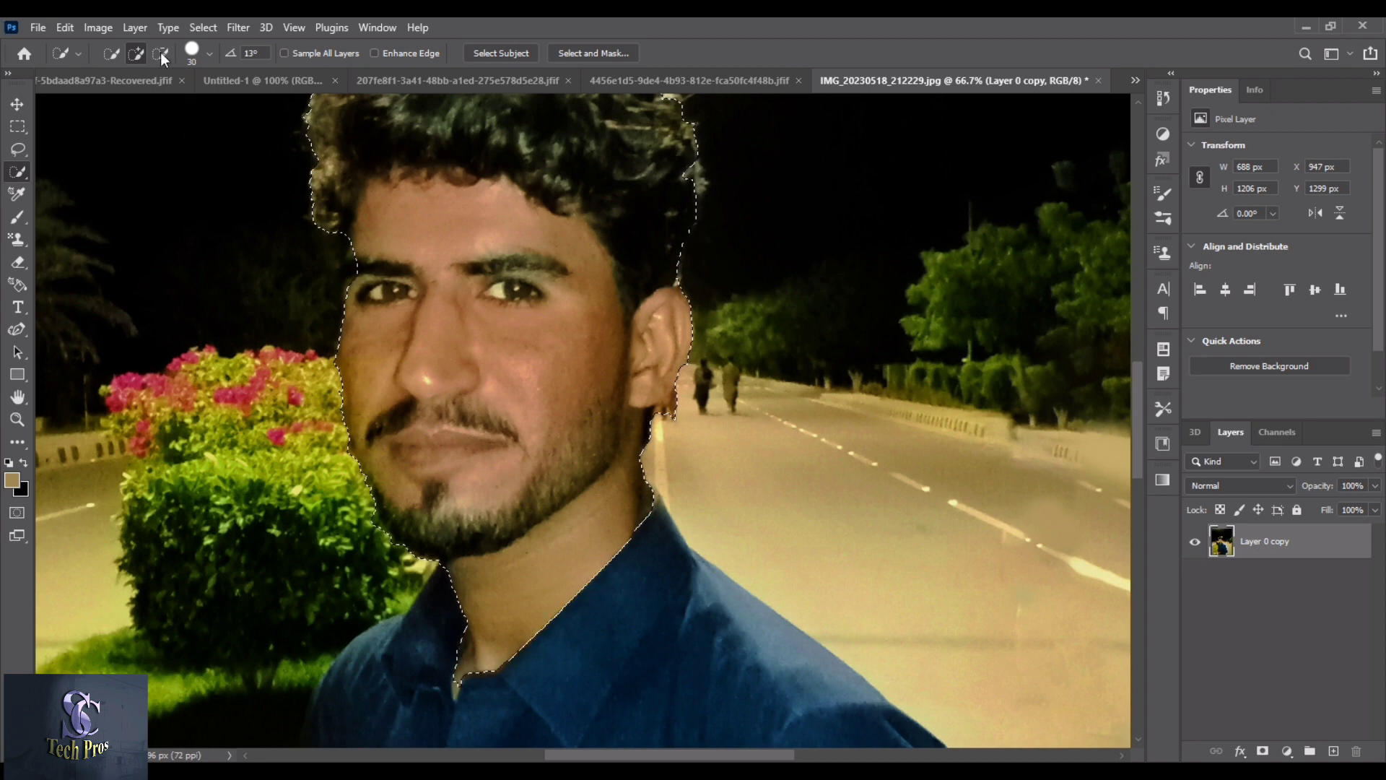
Add the hand to the skin selection and refine it with add/subtract modes.
key(alt)
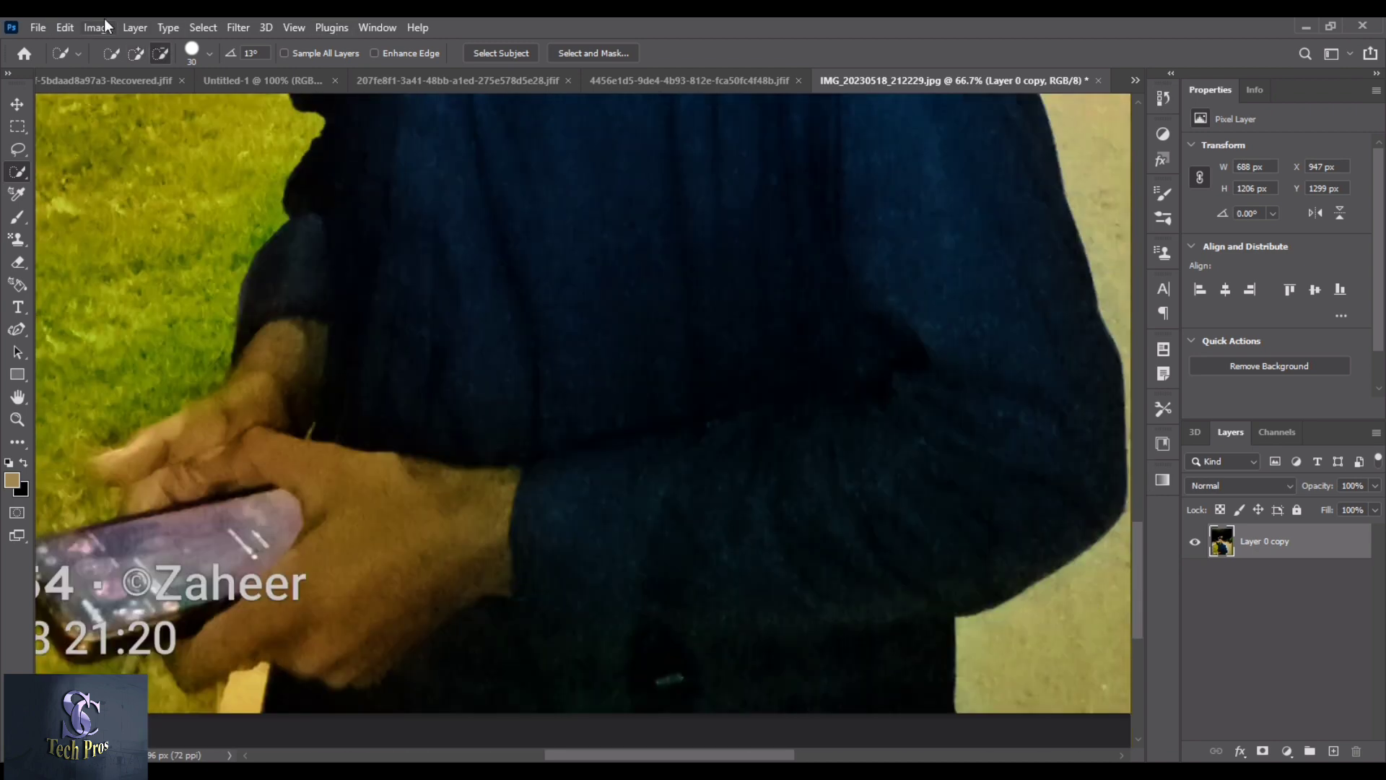
key(alt)
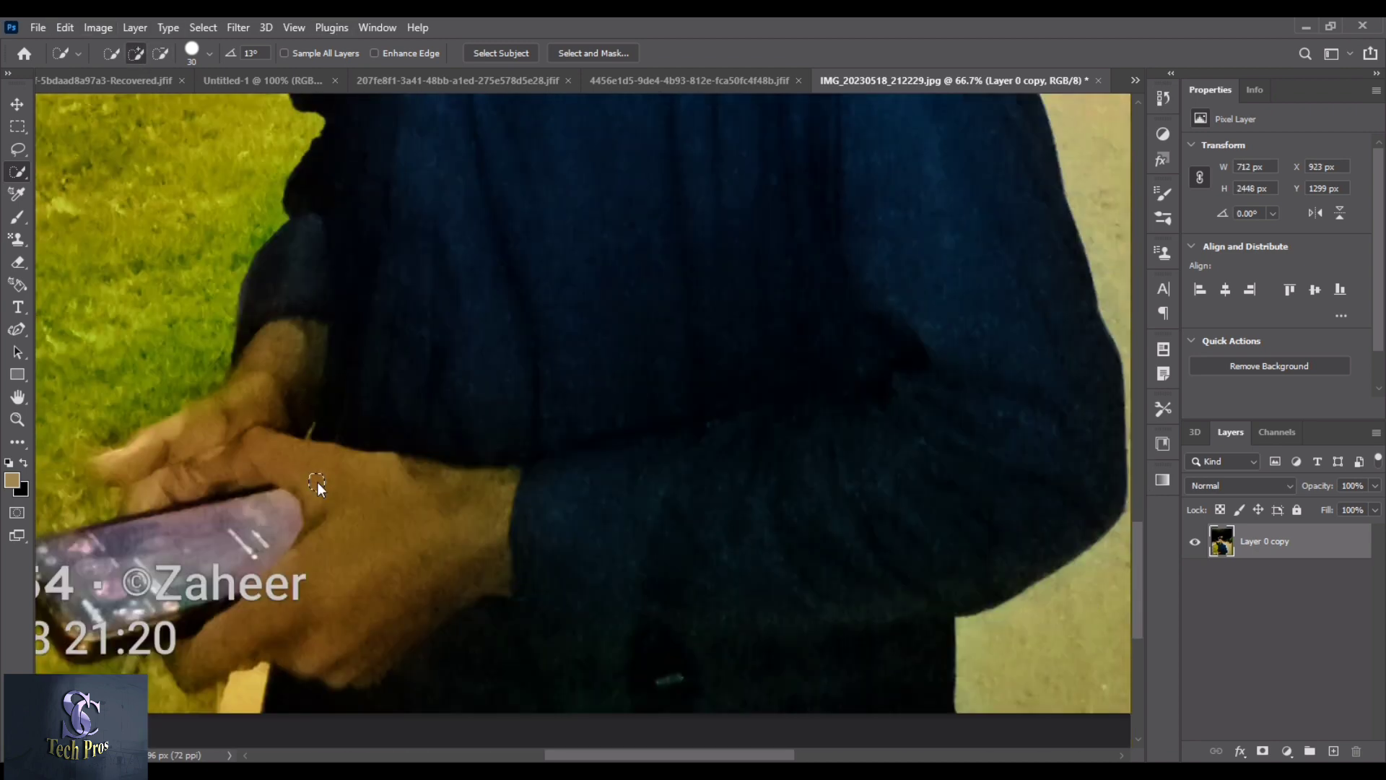
mouse_move(317, 482)
mouse_down()
mouse_move(425, 549)
mouse_move(309, 633)
mouse_move(297, 473)
mouse_move(167, 443)
mouse_move(115, 462)
mouse_up()
key(bracketright)
key(bracketright)
key(bracketright)
key(bracketleft)
key(bracketleft)
key(bracketleft)
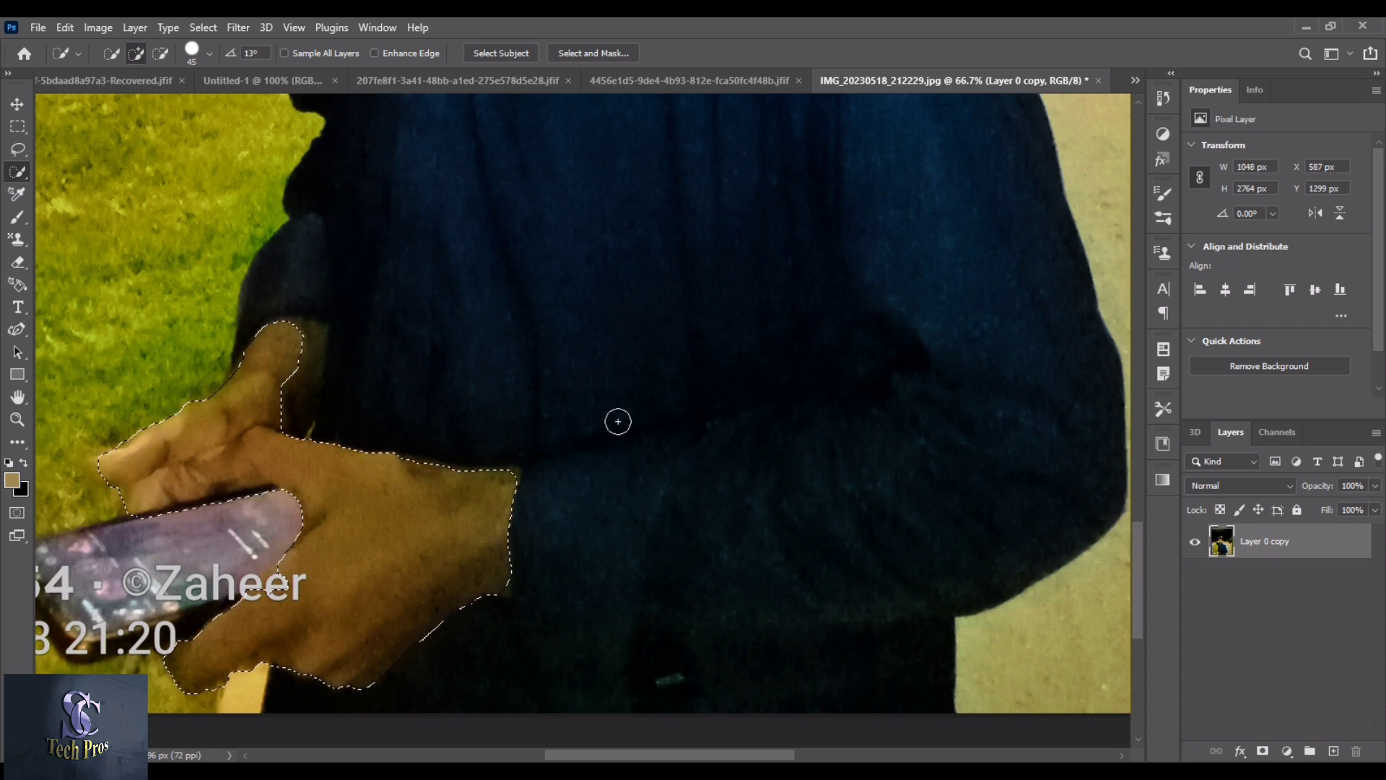
key(ctrl+minus)
key(ctrl+minus)
key(ctrl+minus)
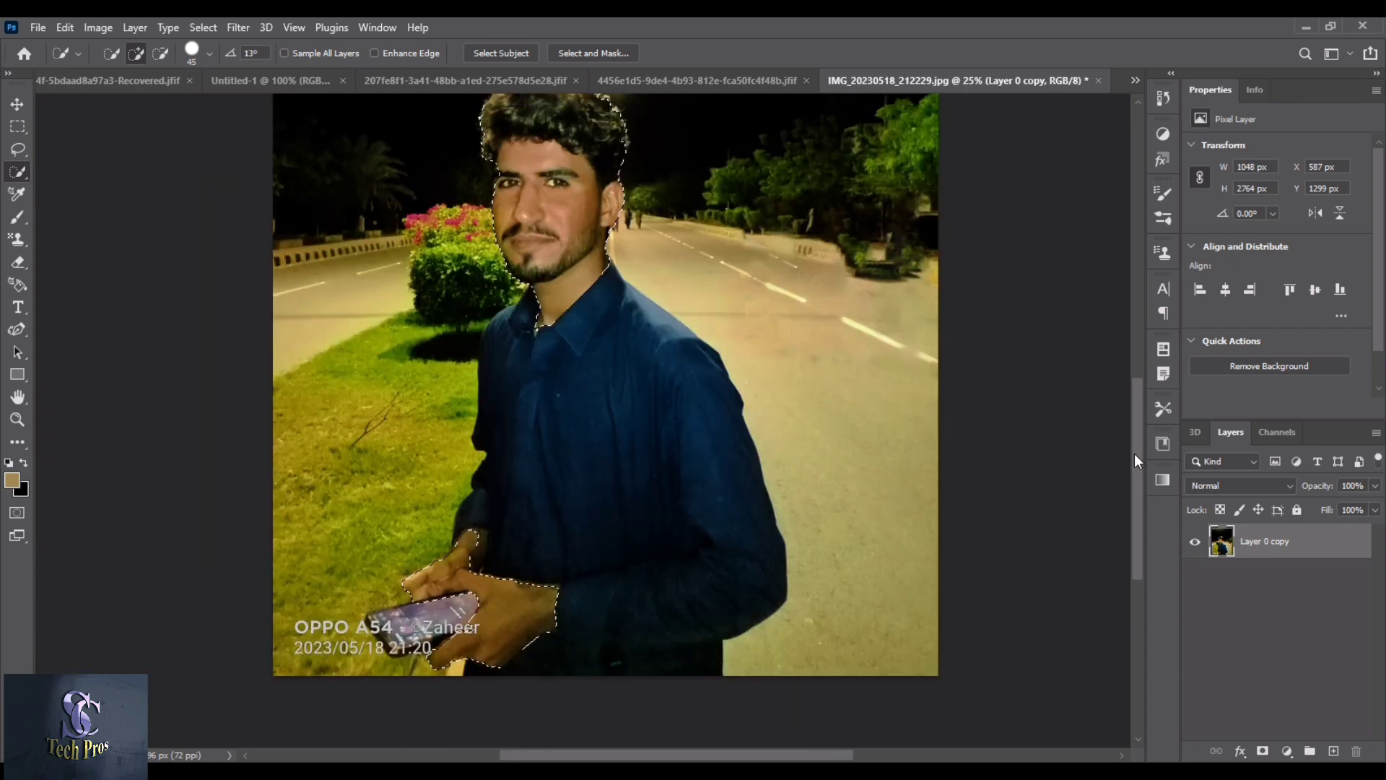
drag(1133, 453, 1137, 374)
key(ctrl+plus)
key(ctrl+plus)
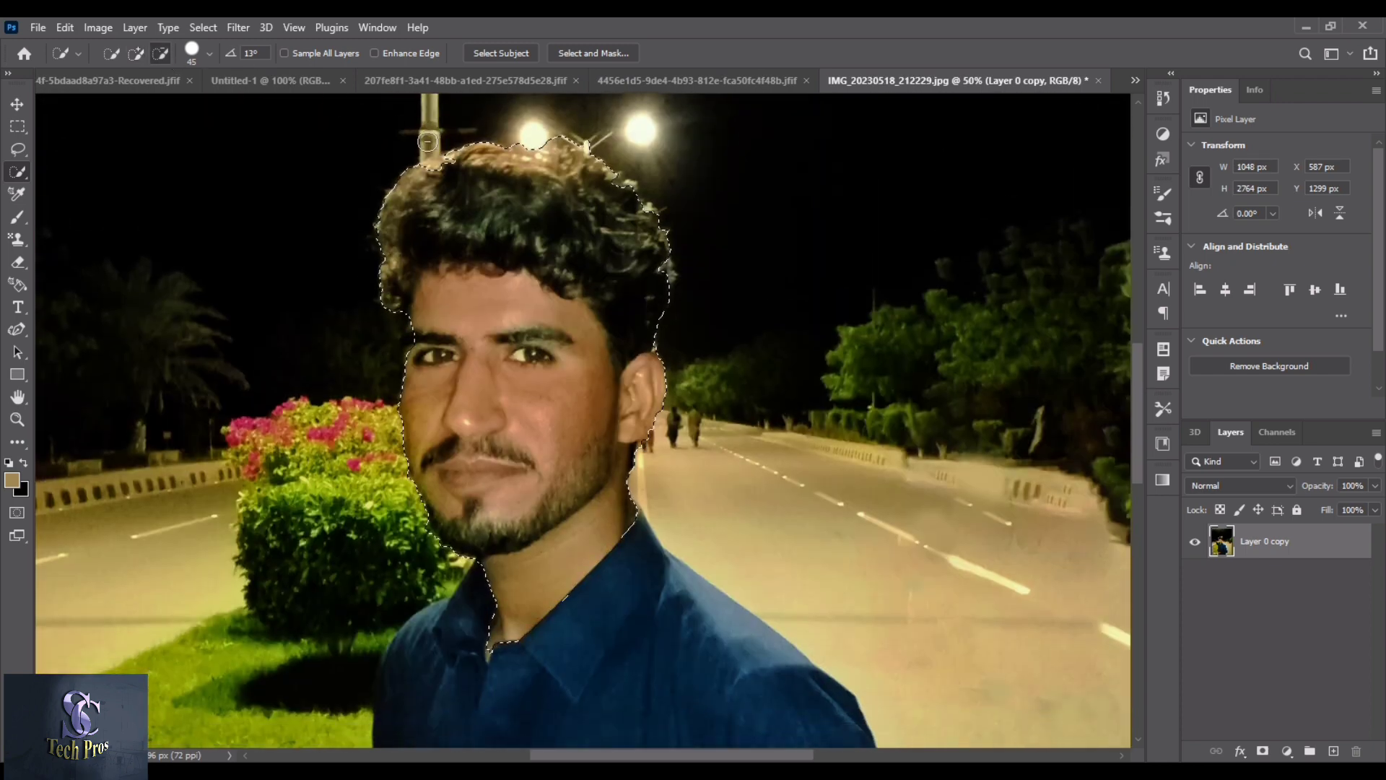
click(161, 52)
click(135, 52)
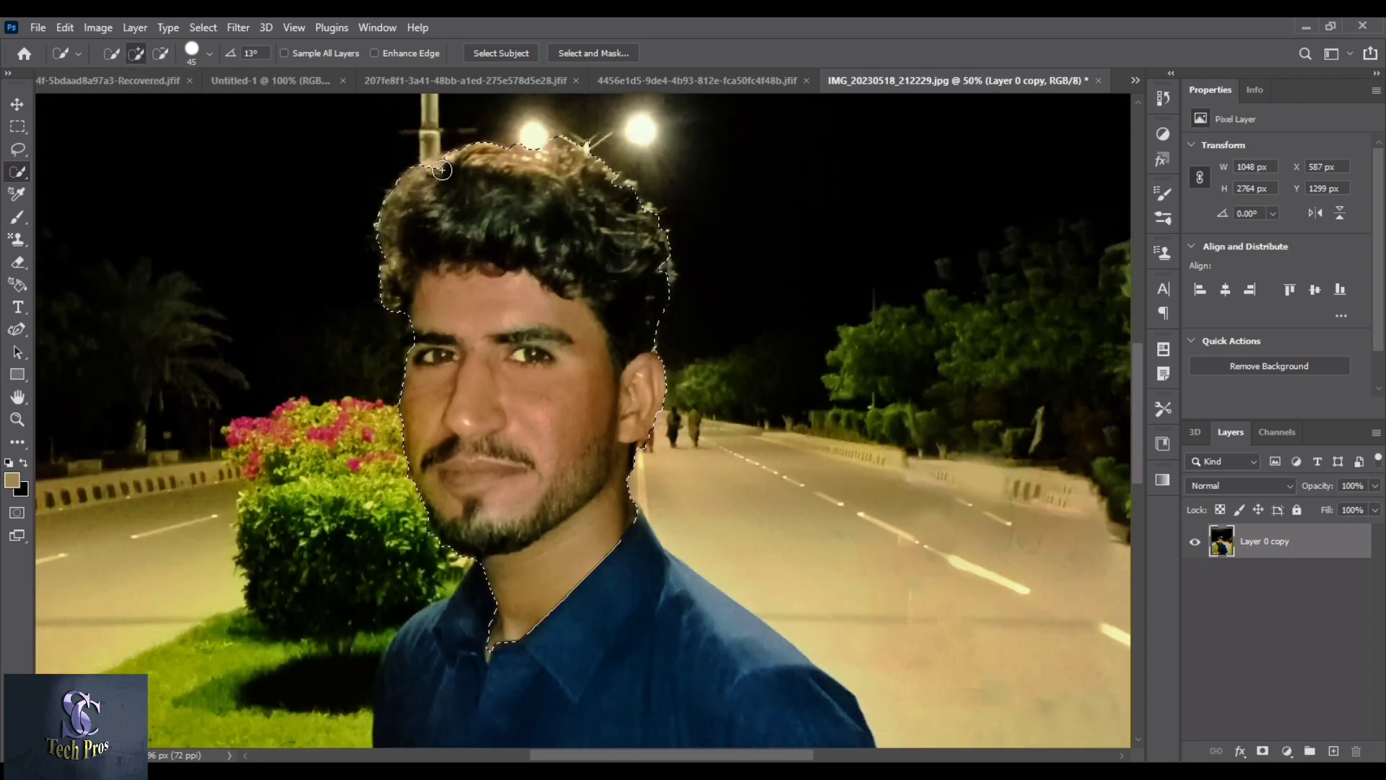
click(1286, 751)
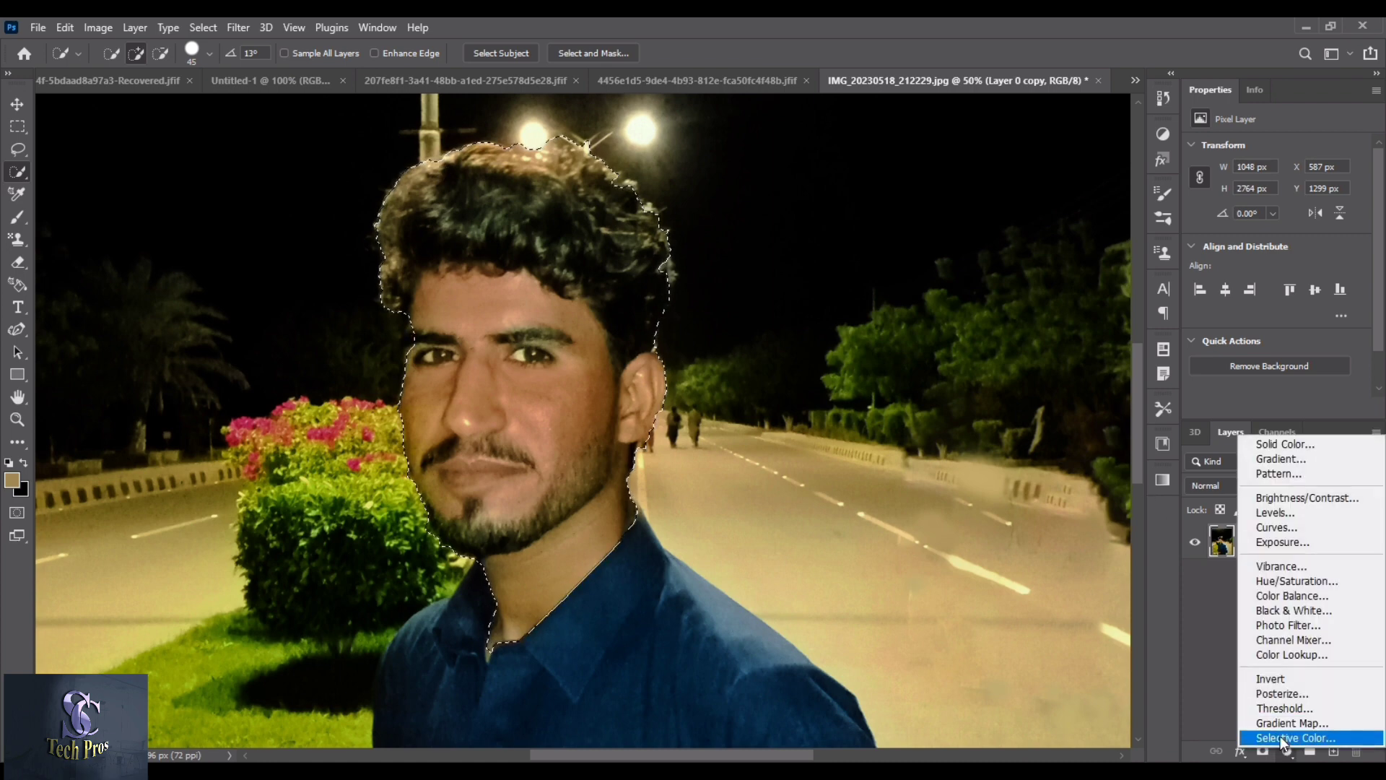
Add a skin-masked Selective Color layer with Reds Black at -75, plus a second one.
click(1283, 736)
click(1285, 165)
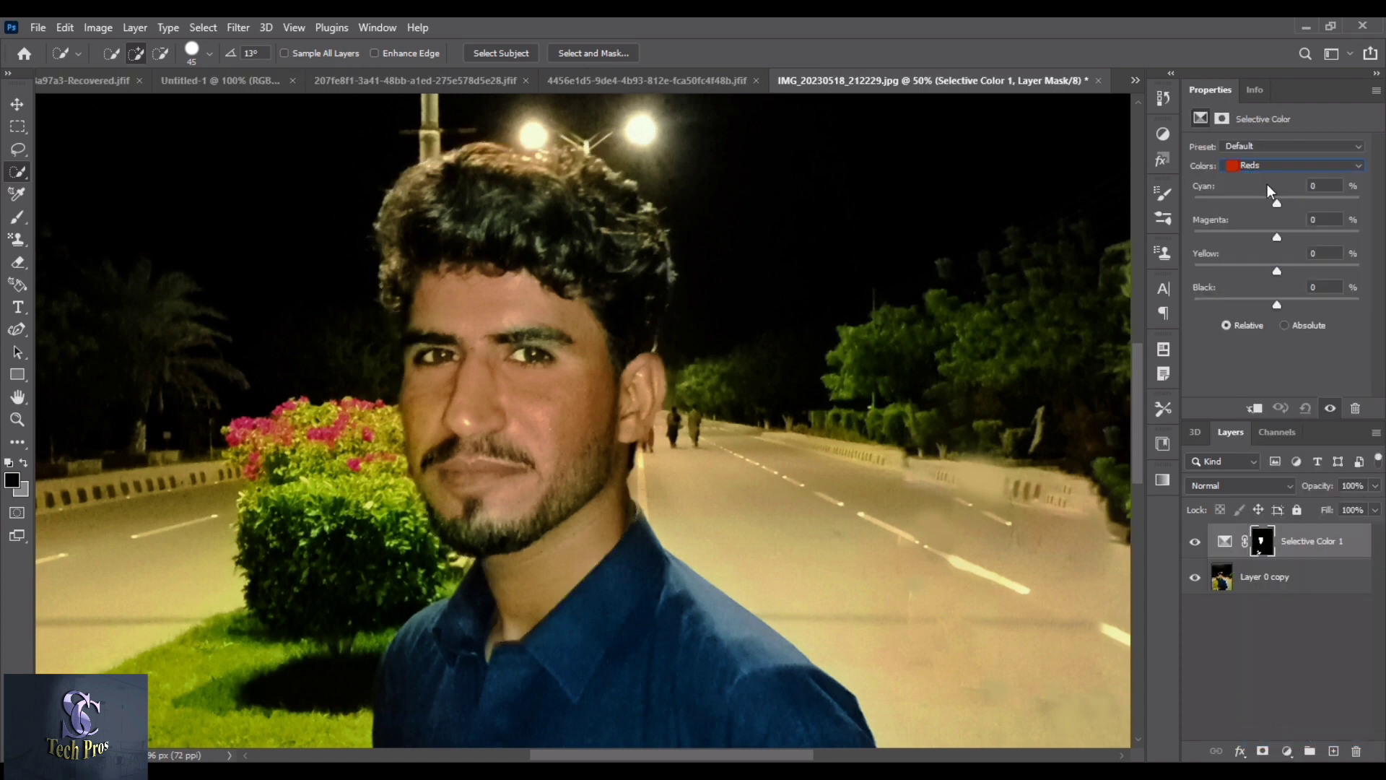
drag(1276, 306, 1251, 306)
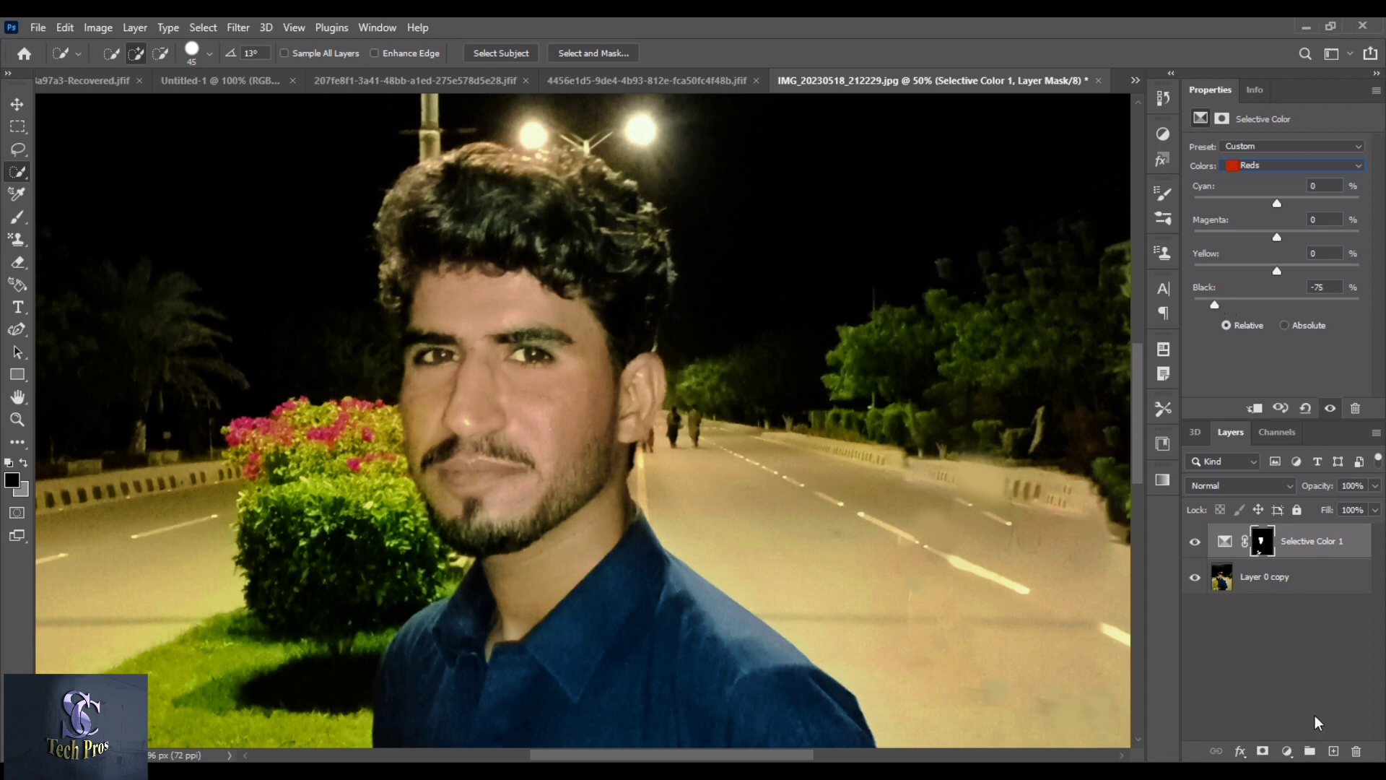
click(1287, 752)
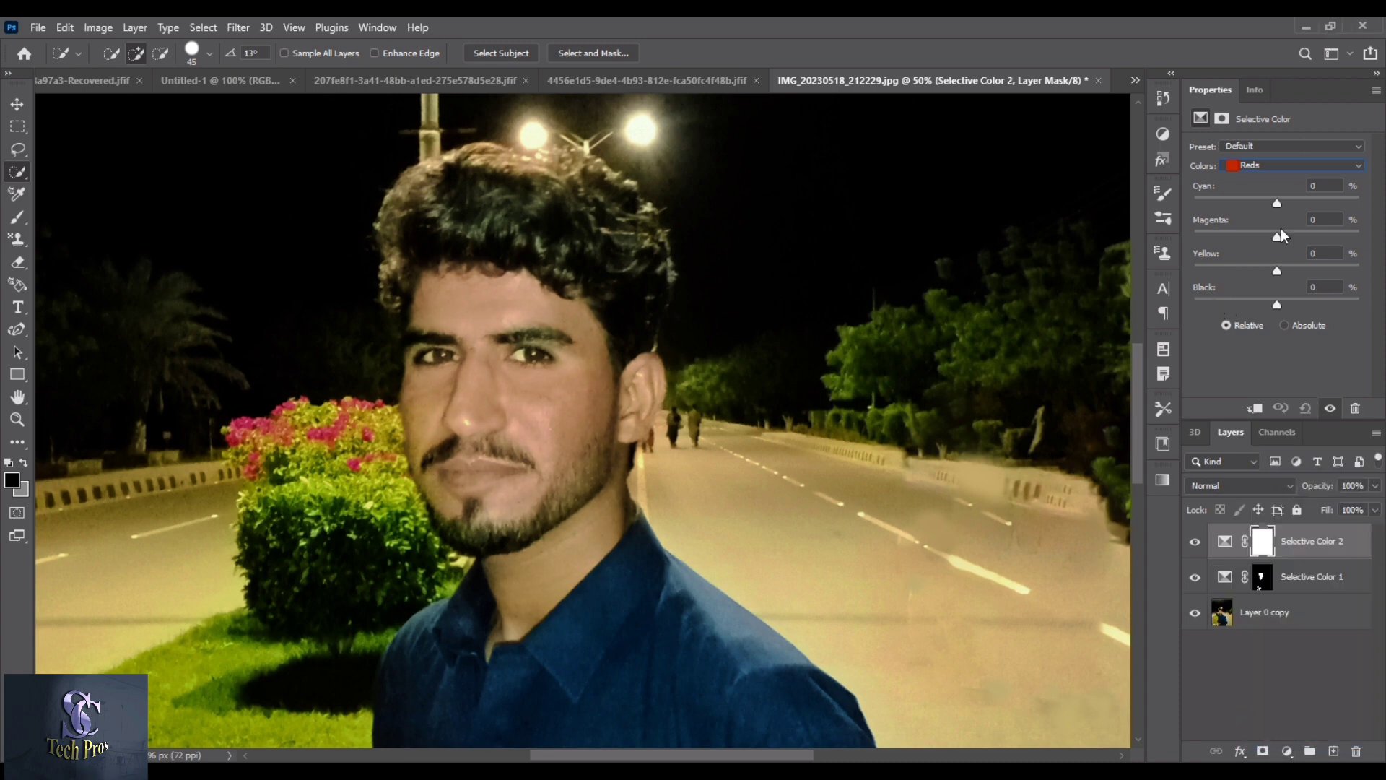
Set Selective Color 2's Yellows Black to -65.
click(1284, 165)
click(1271, 195)
drag(1271, 306, 1222, 305)
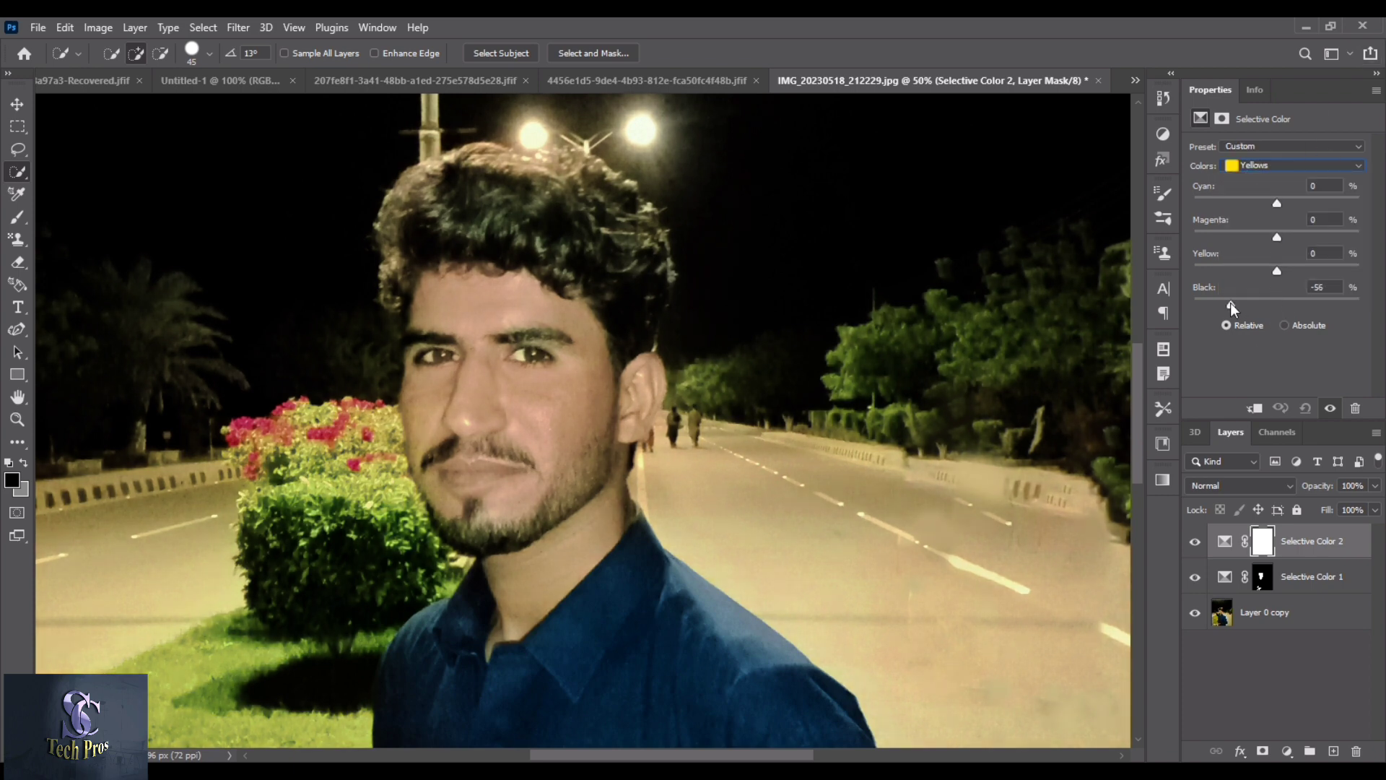
Toggle the Selective Color layers on and off to compare, leaving Selective Color 2 hidden.
scroll(1134, 435, down, 3)
drag(1135, 435, 1138, 524)
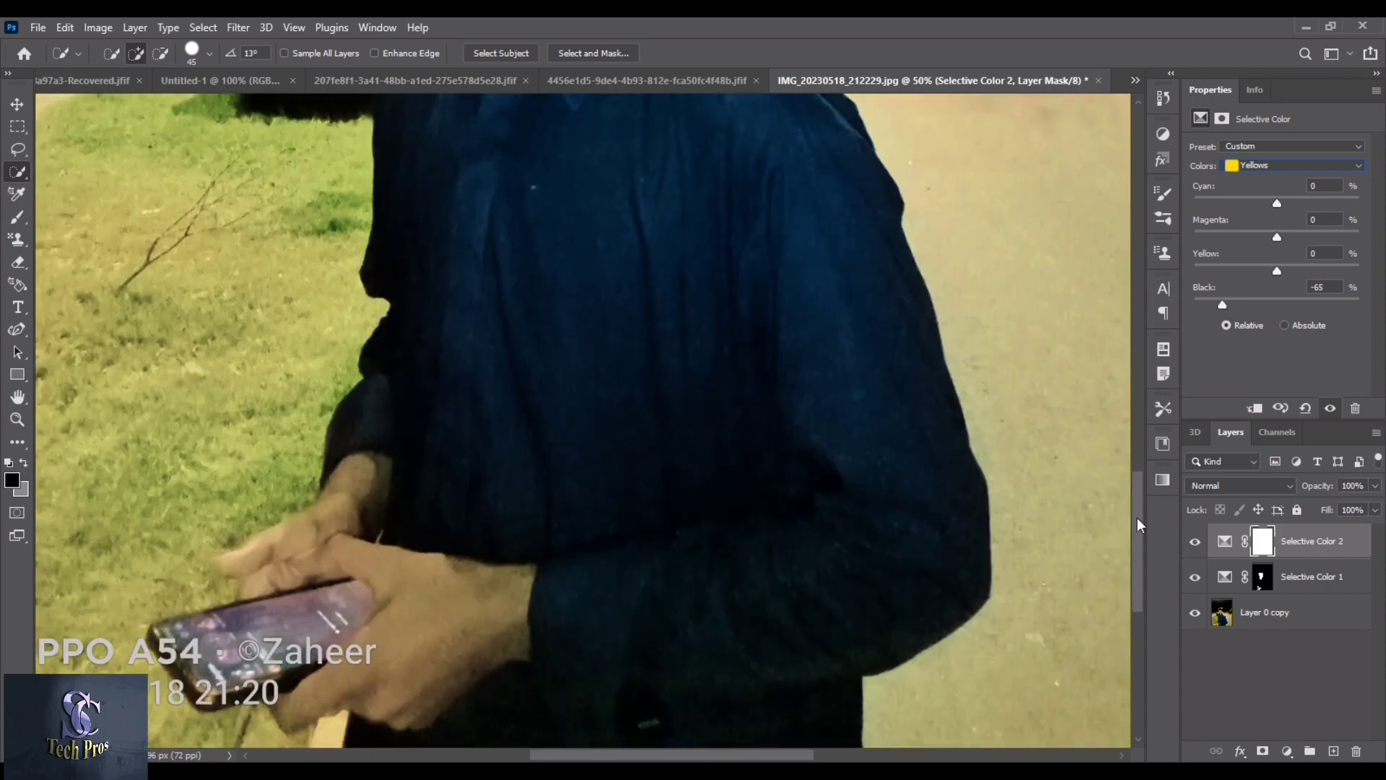
click(1194, 540)
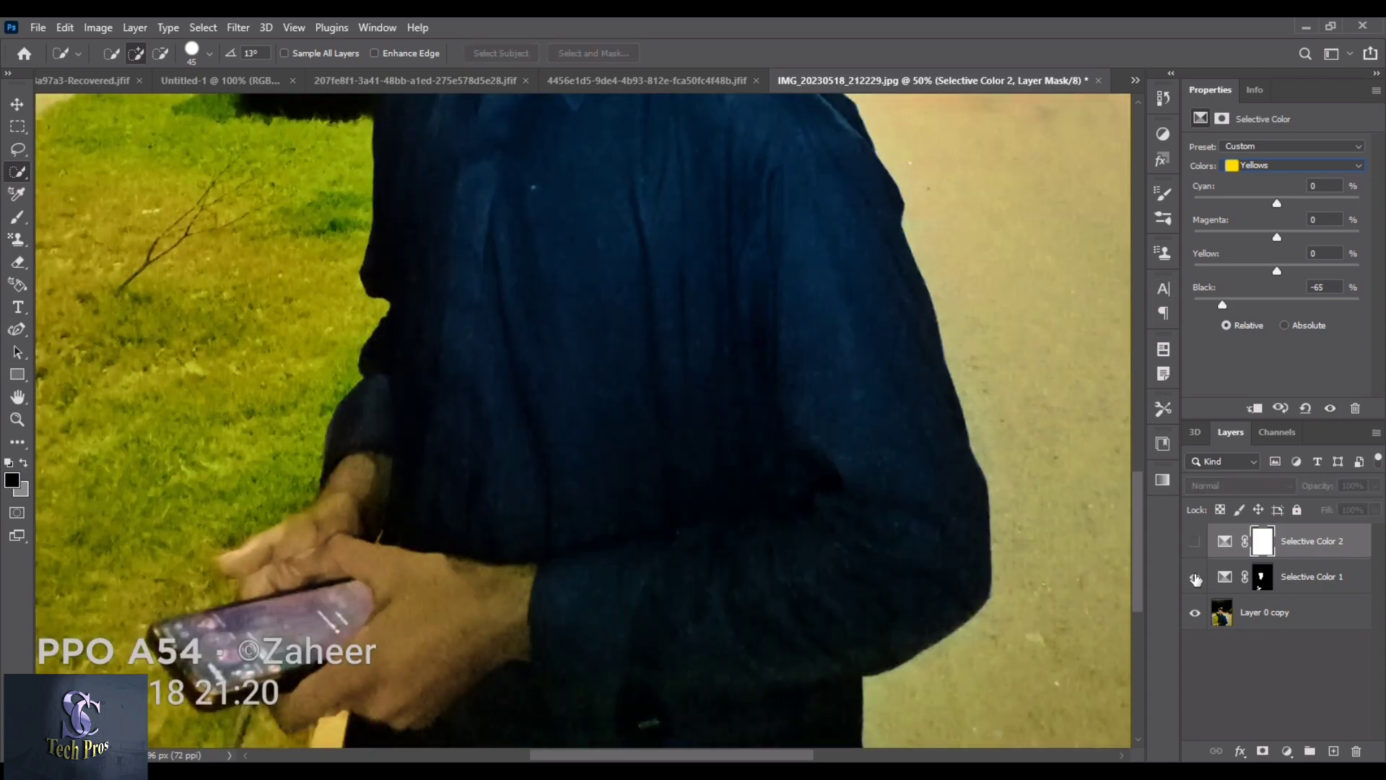
click(1195, 577)
click(1195, 541)
click(1195, 541)
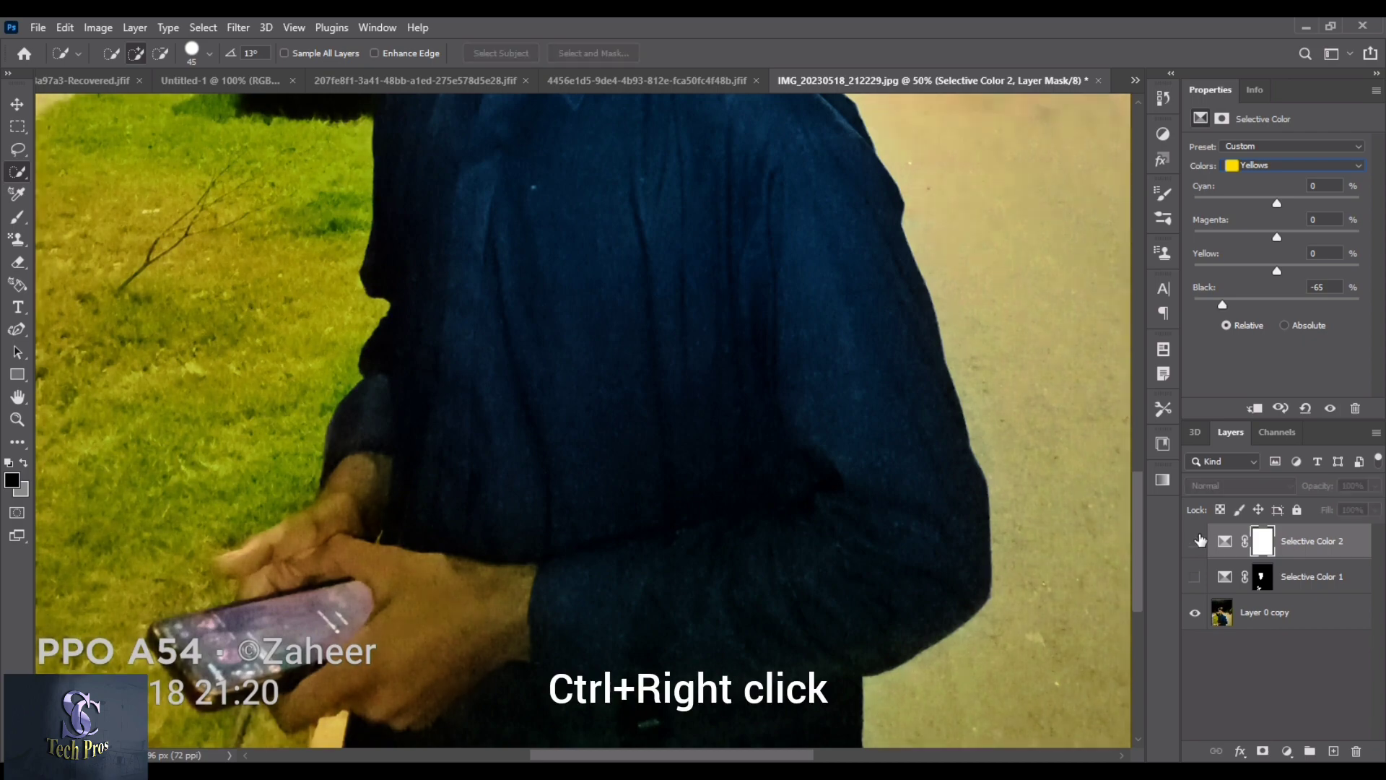
click(1195, 577)
click(1194, 540)
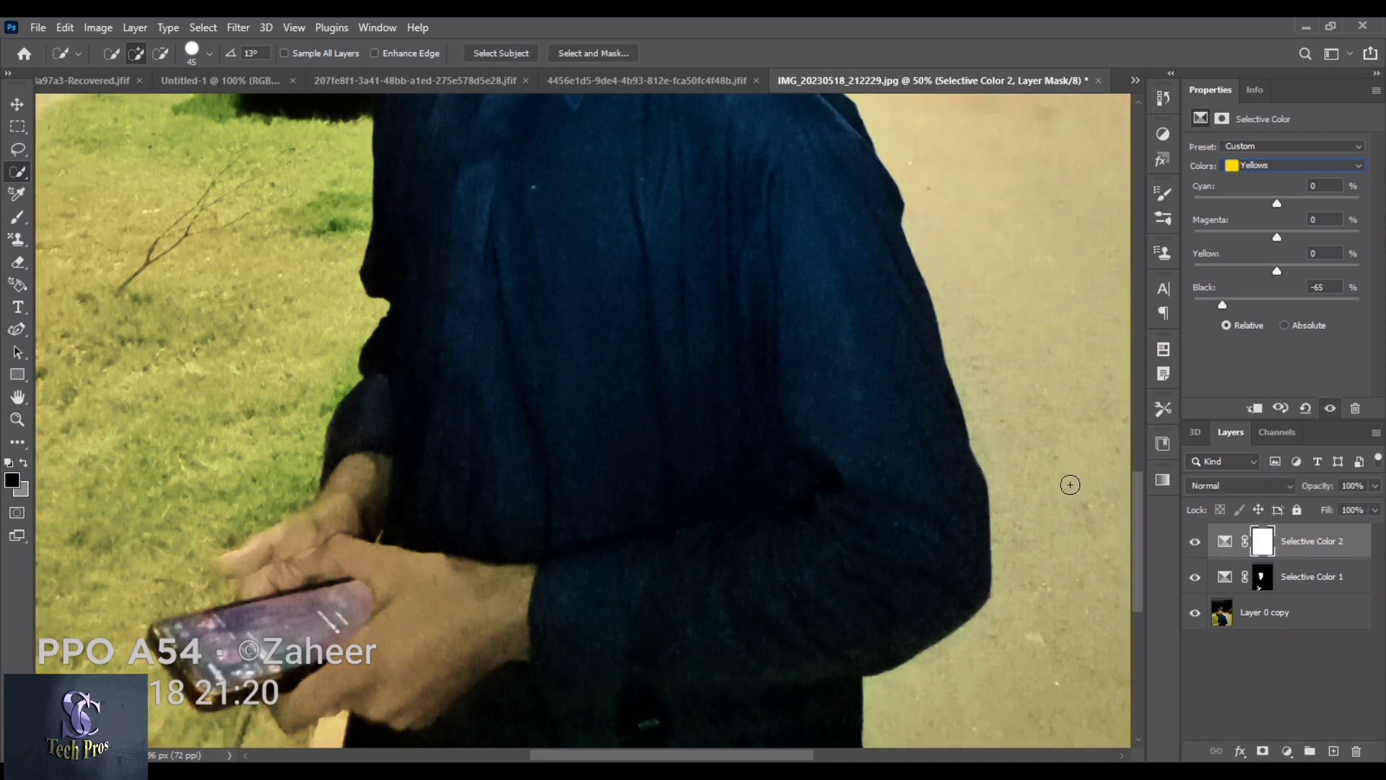
drag(1135, 519, 1144, 406)
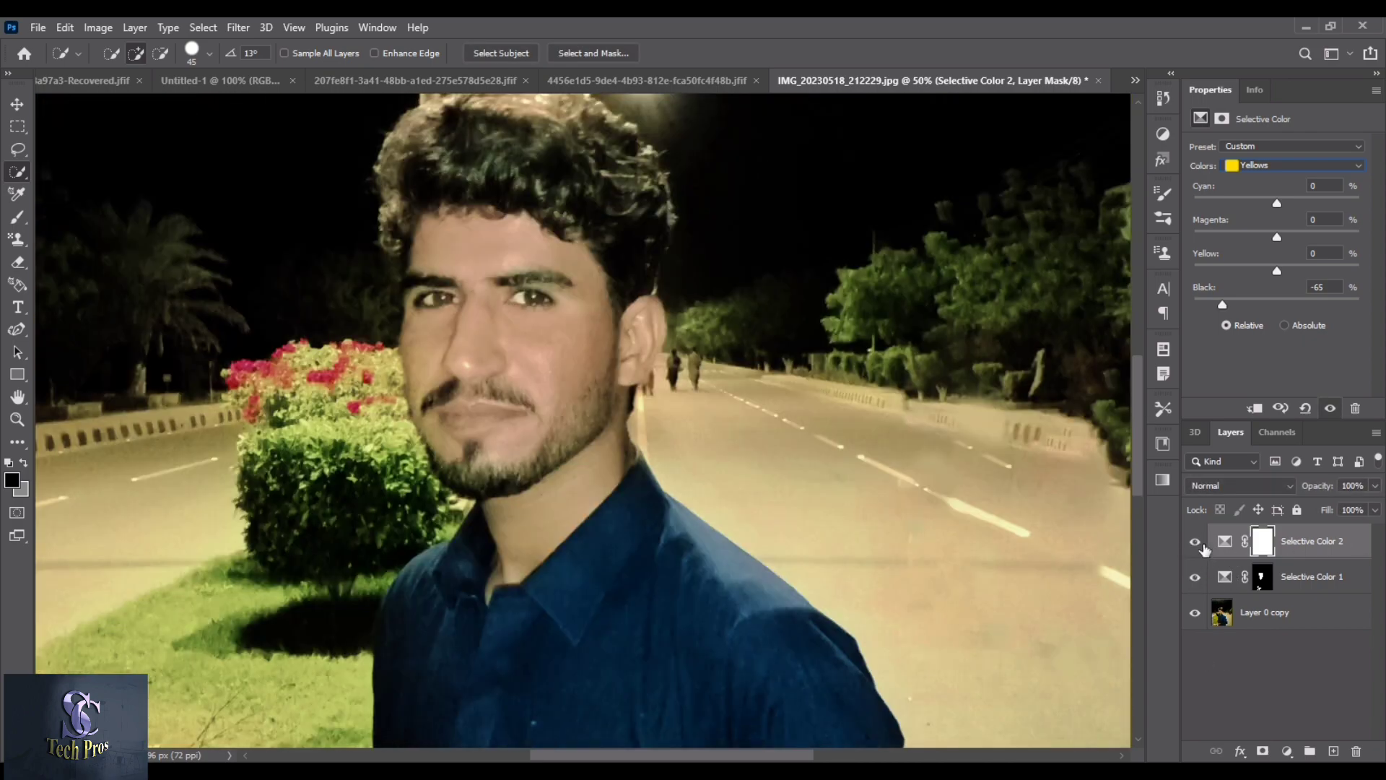
click(1195, 542)
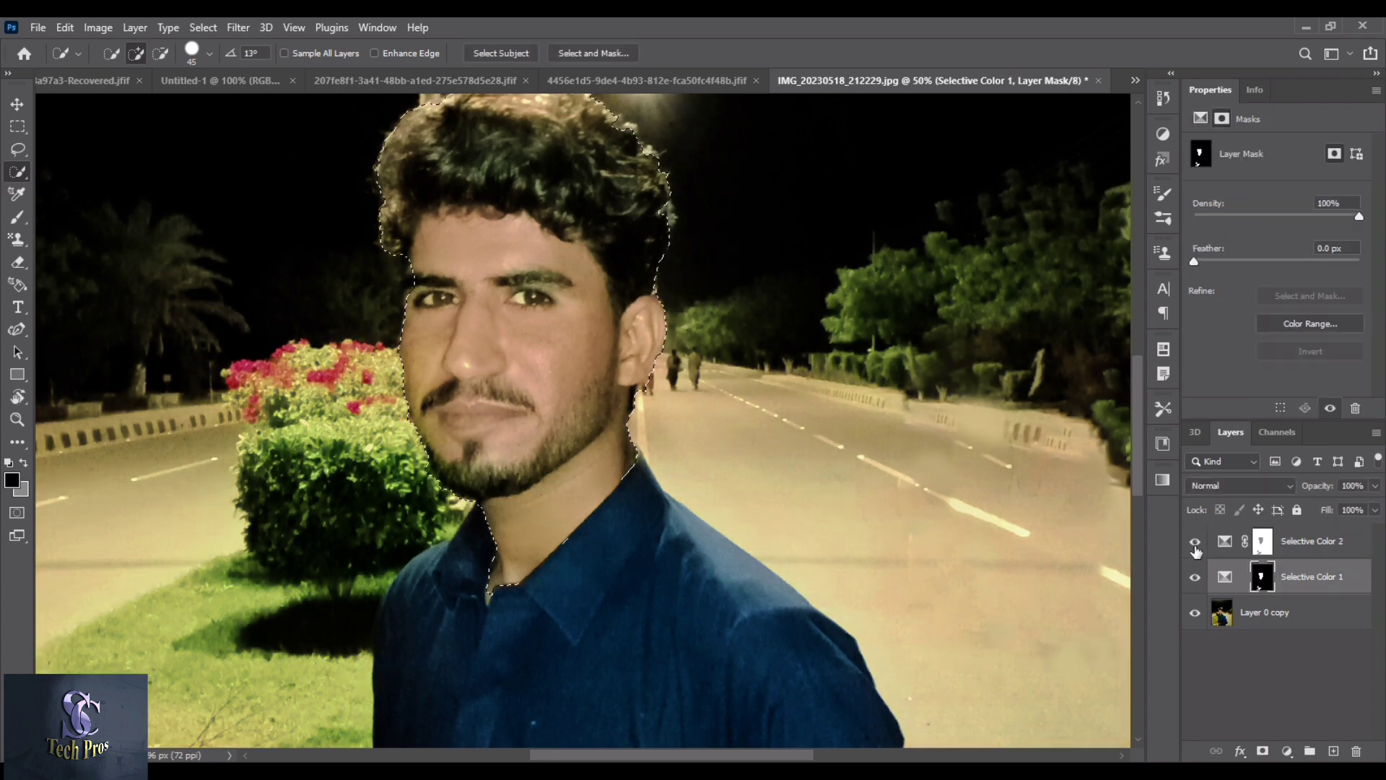
Add a skin-masked Selective Color 3 layer cutting Yellows Black to -83.
ctrl+click(1261, 576)
click(1287, 751)
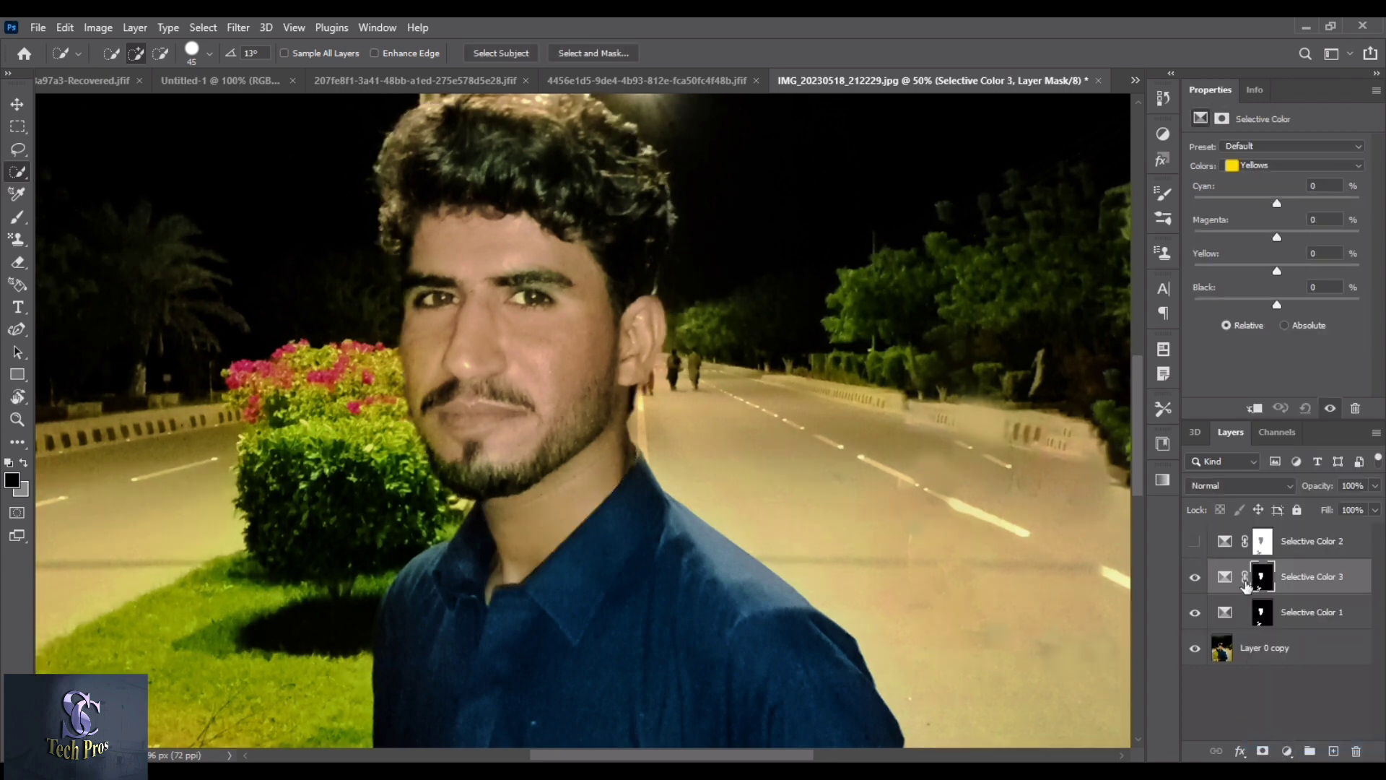
click(1292, 166)
drag(1276, 304, 1215, 299)
Merge Selective Color 1 and 3 with the photo, then delete hidden Selective Color 2.
click(1310, 545)
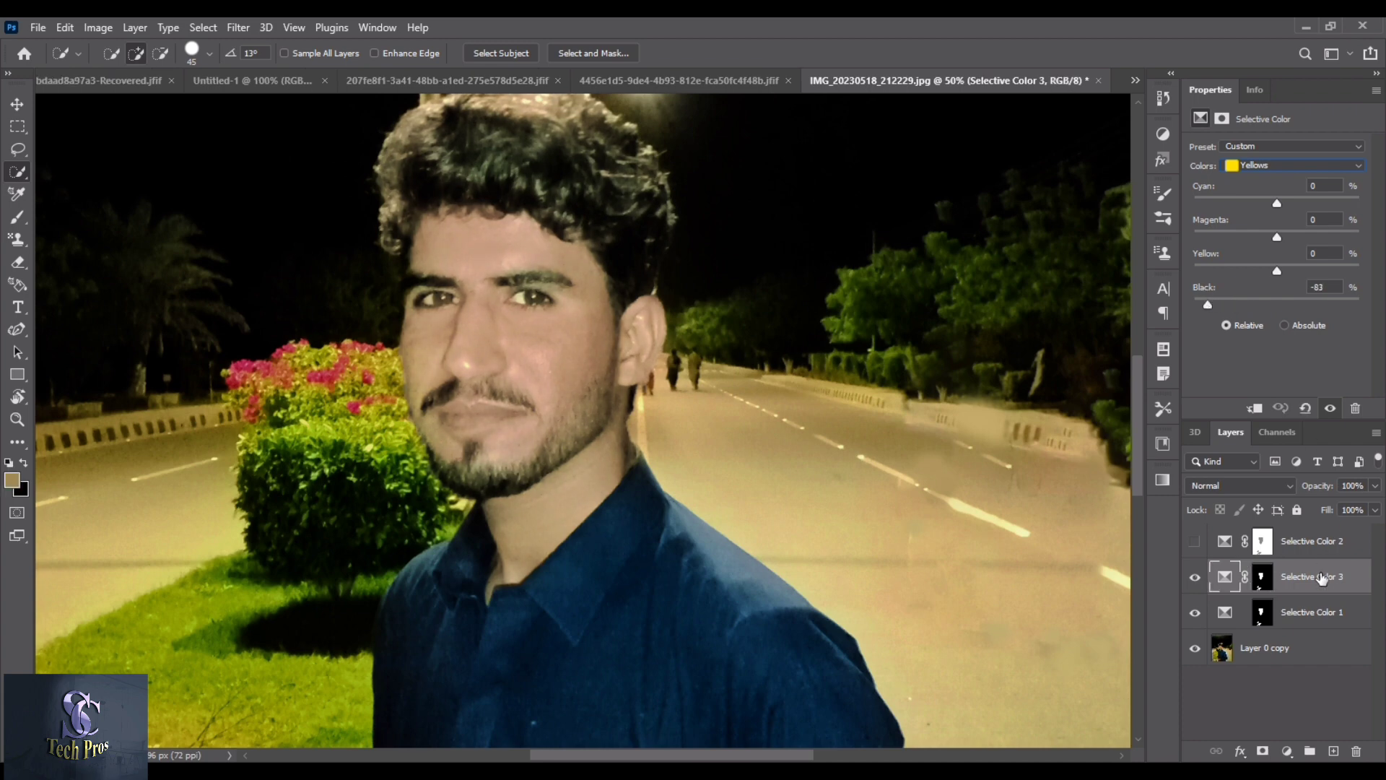
click(1195, 541)
click(1195, 540)
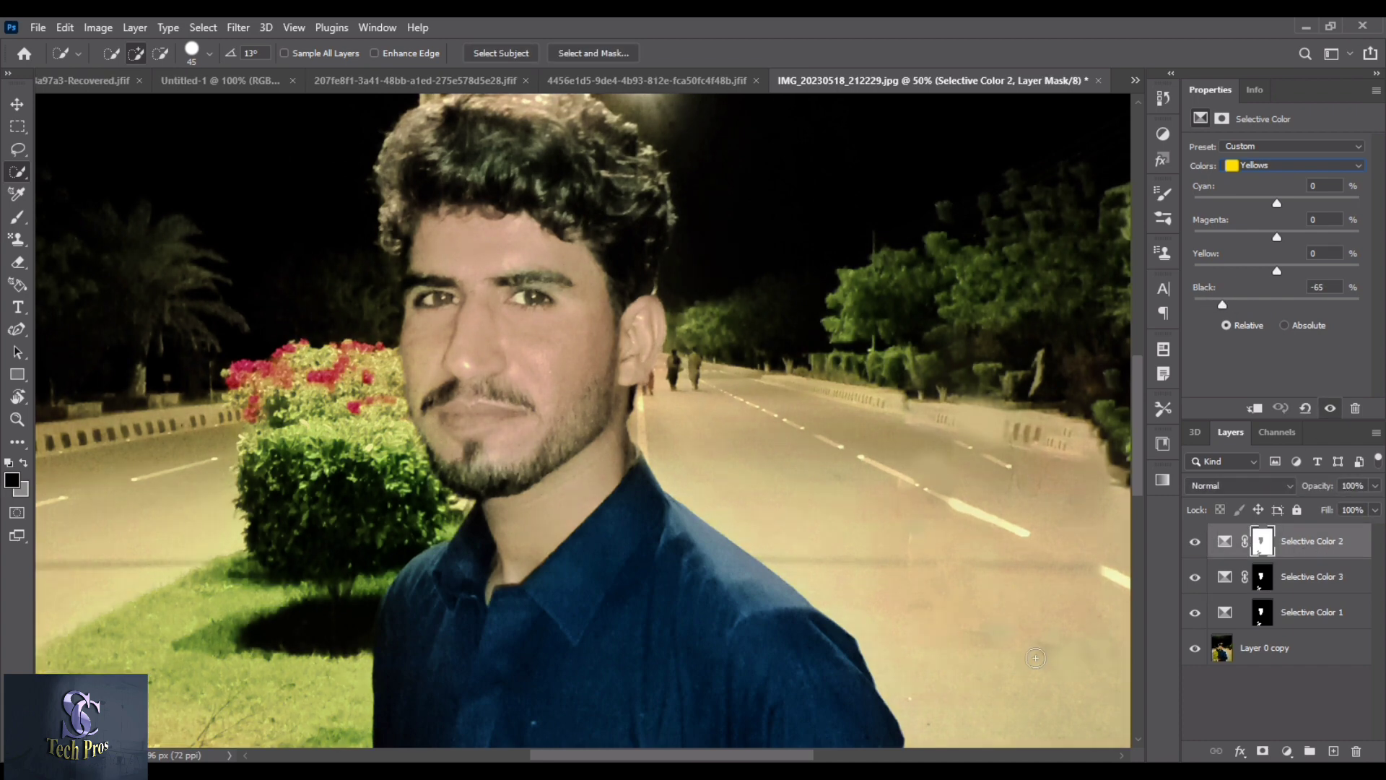
click(1195, 540)
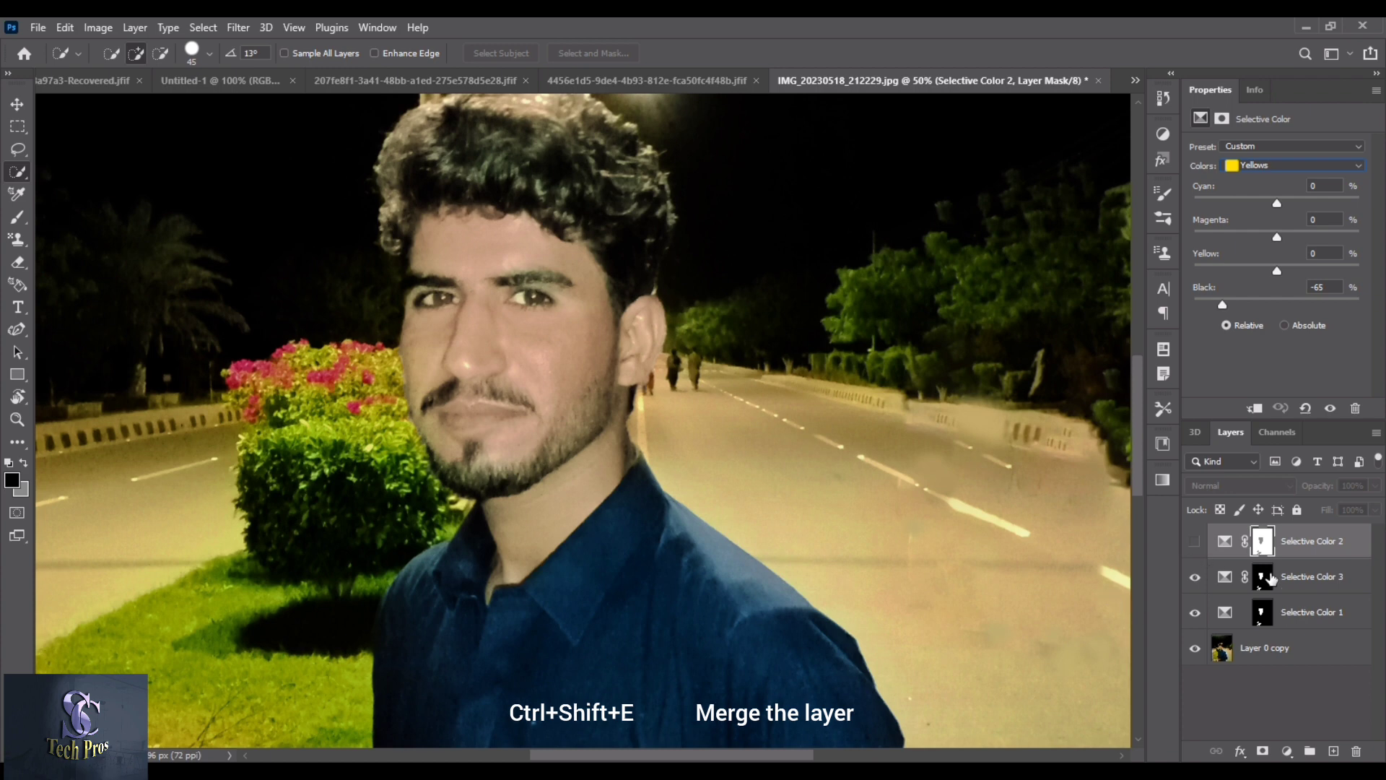
click(1263, 577)
click(1275, 617)
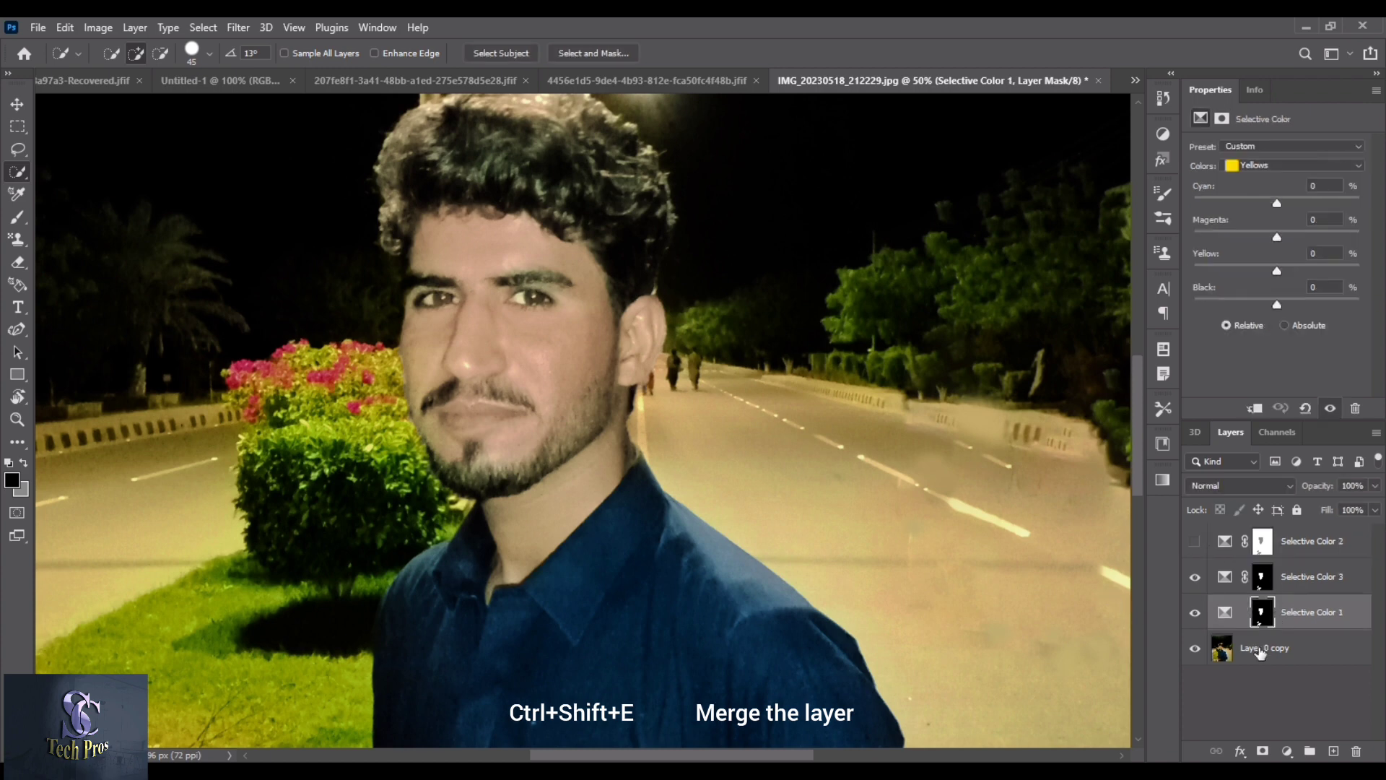
shift+click(1310, 578)
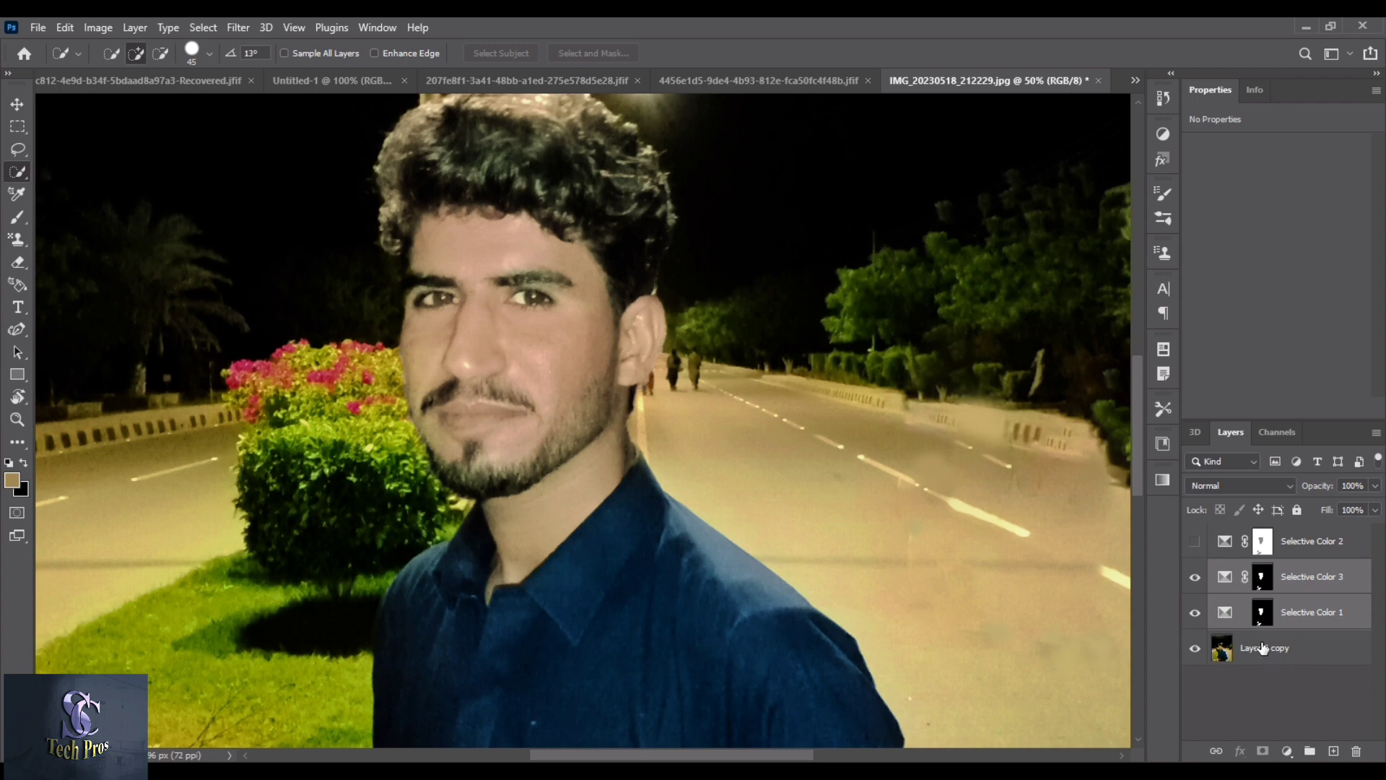
key(ctrl+e)
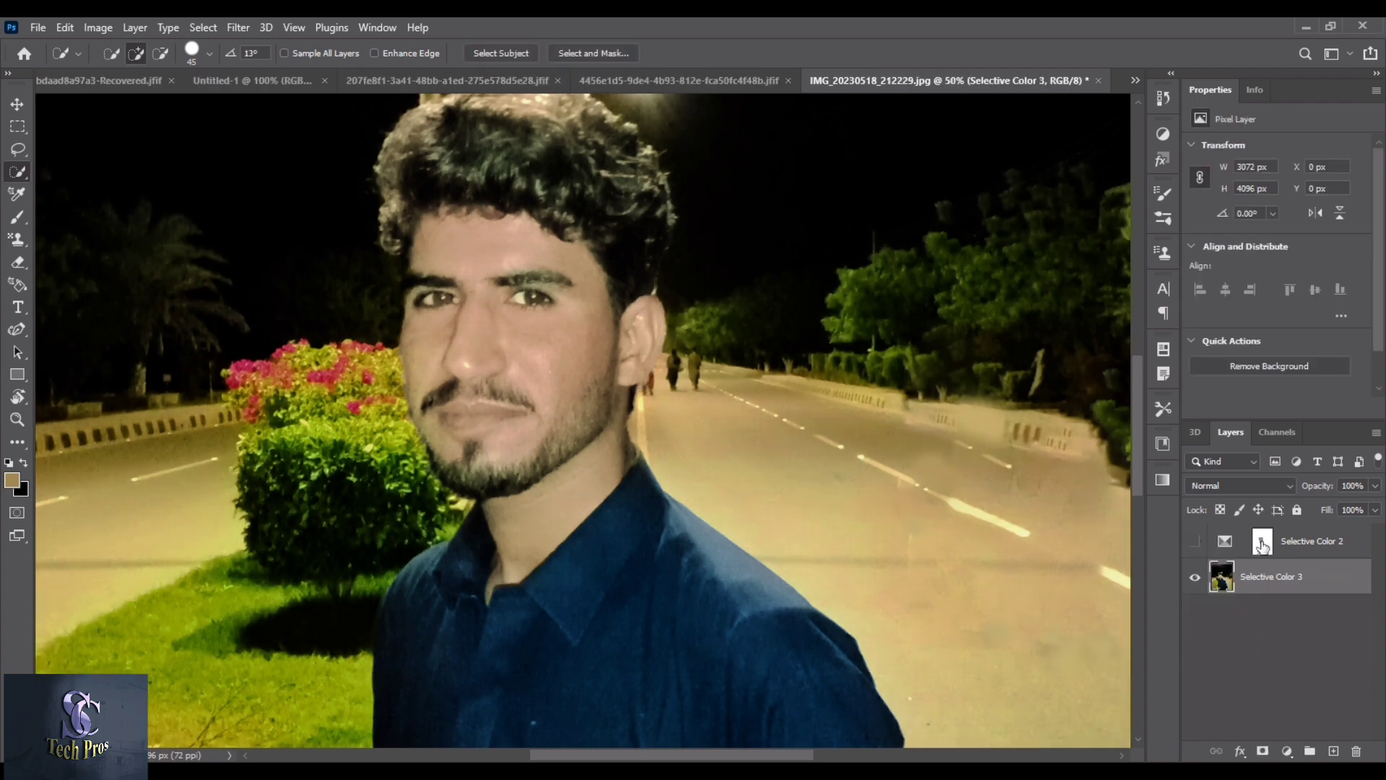
drag(1249, 537, 1263, 635)
key(Delete)
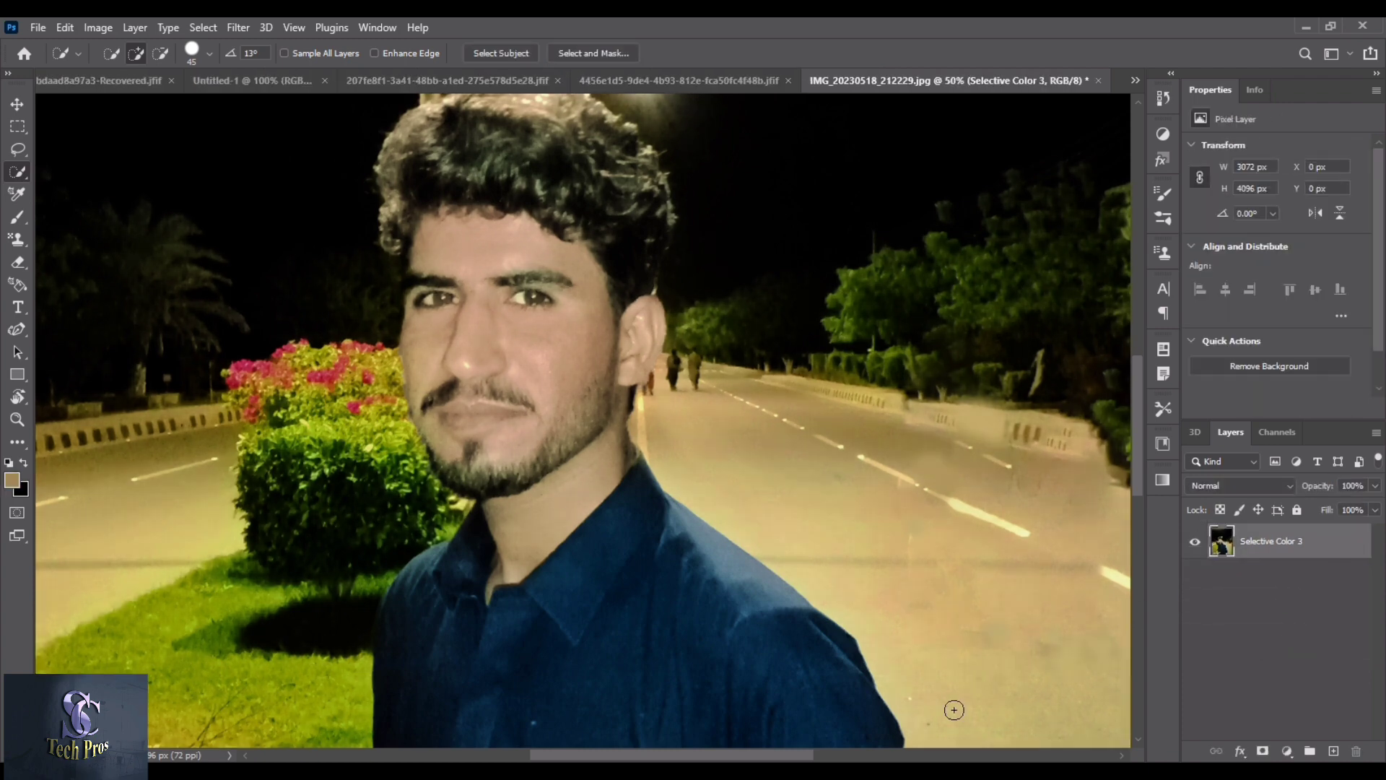
Apply a 2.5-pixel Gaussian Blur to the merged Selective Color 3 layer.
key(ctrl+minus)
click(238, 28)
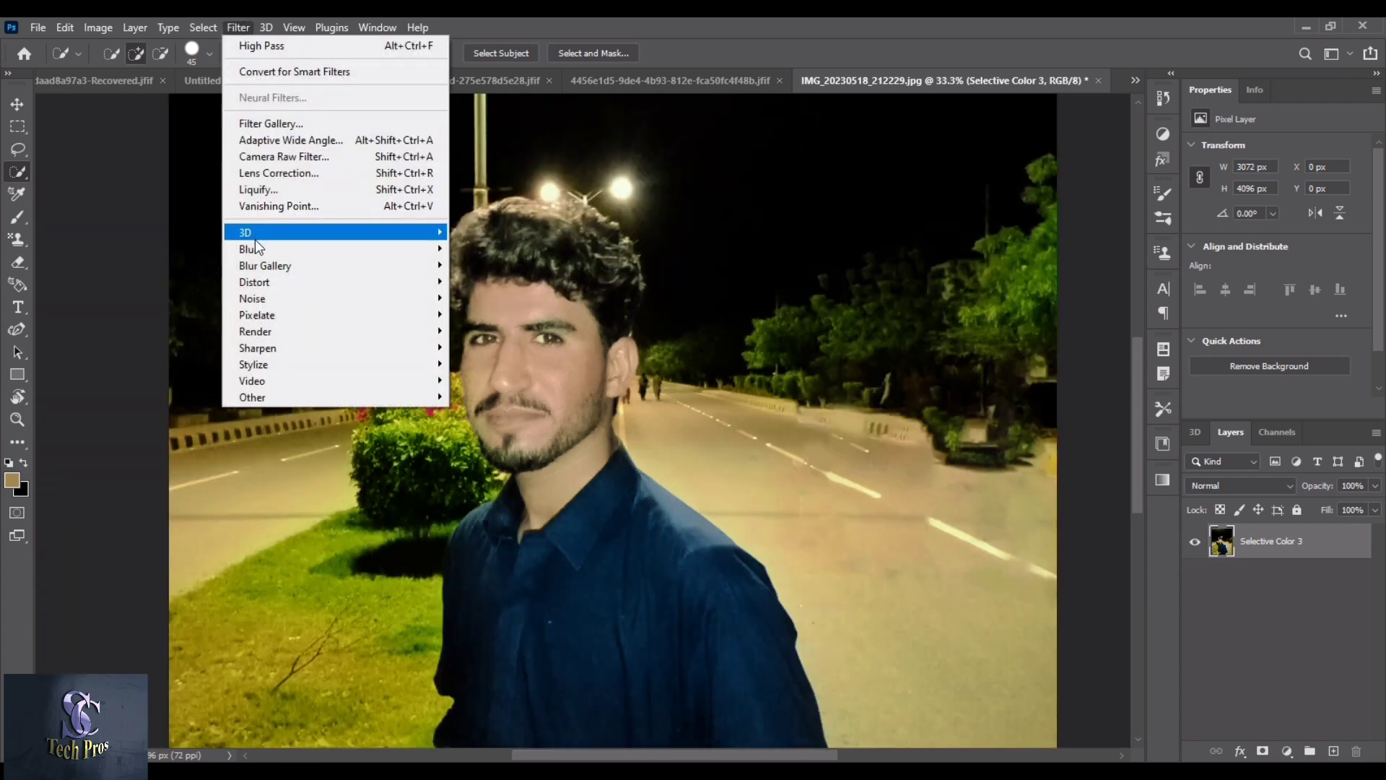
click(509, 311)
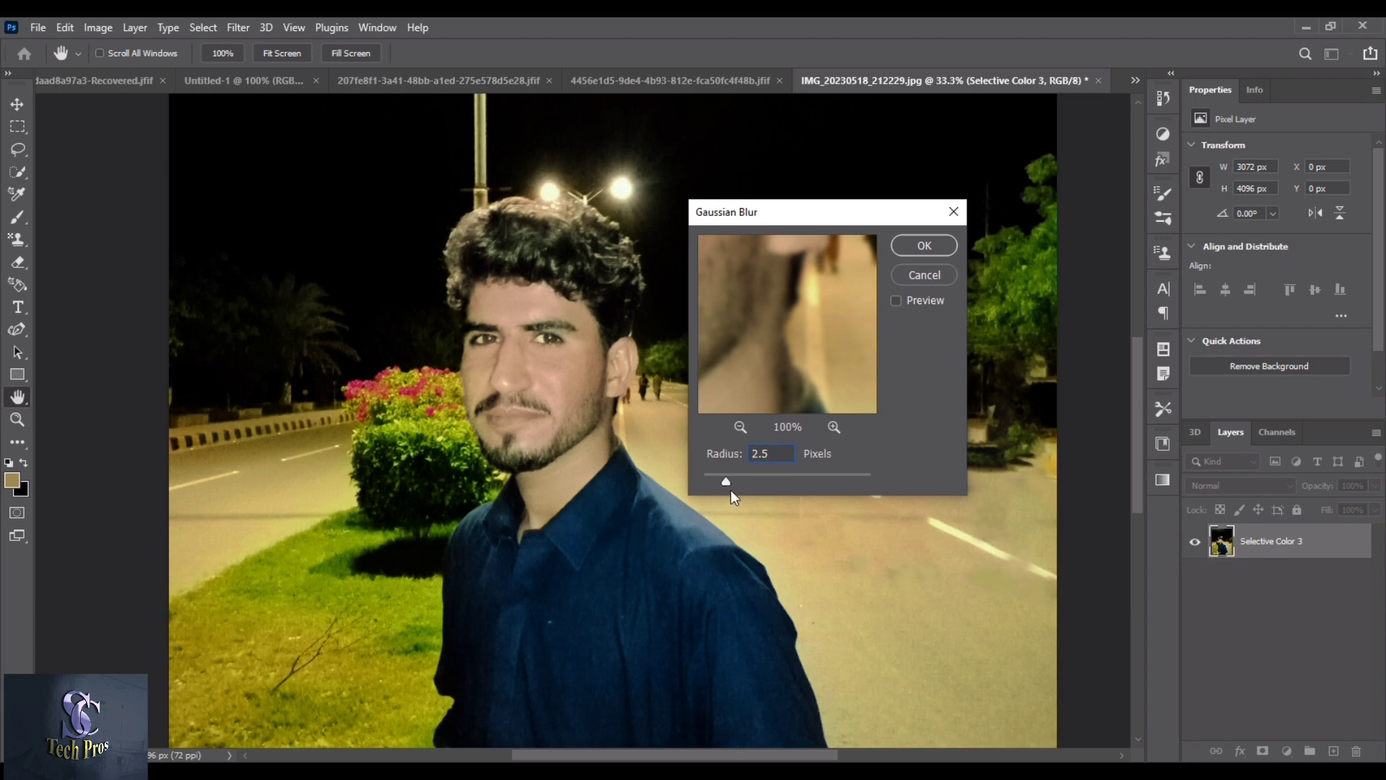
mouse_move(736, 479)
mouse_down()
mouse_move(773, 479)
mouse_move(725, 472)
mouse_up()
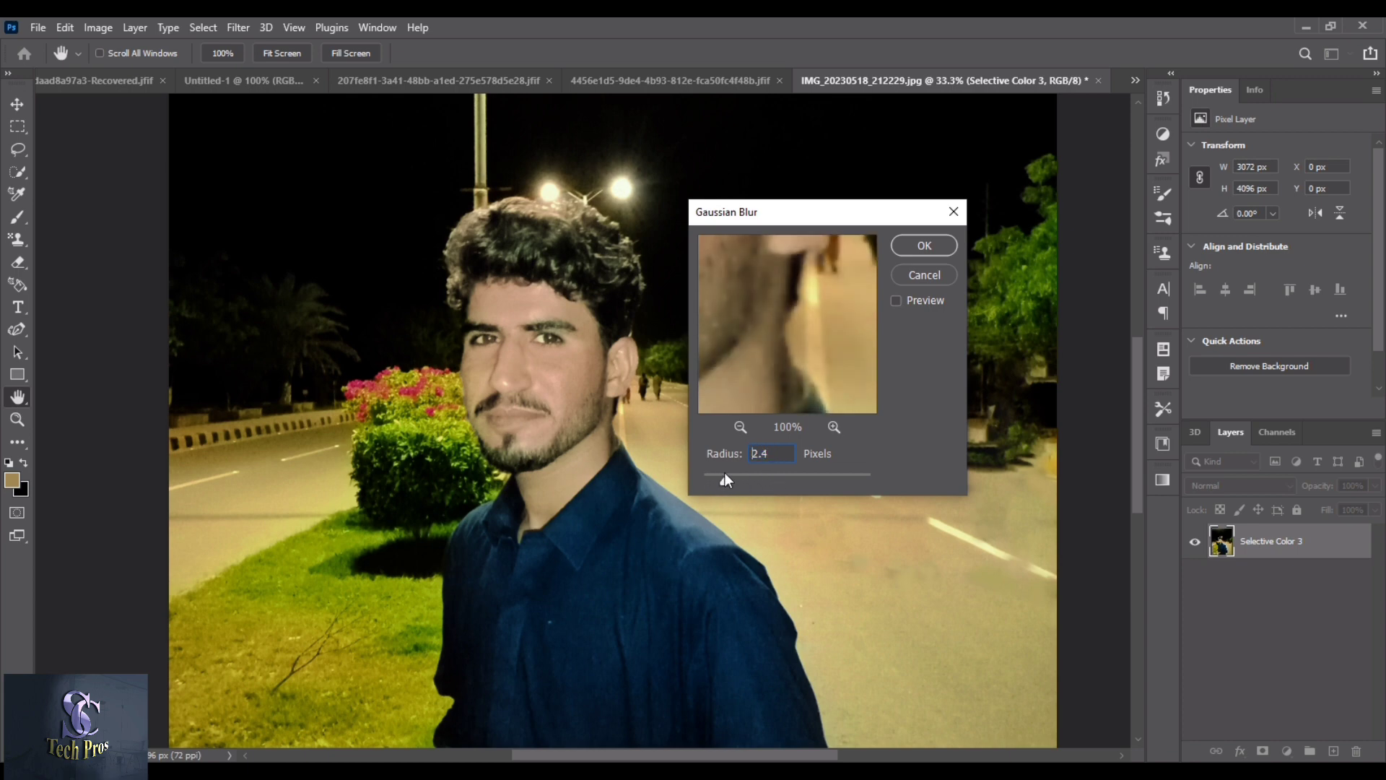
click(914, 246)
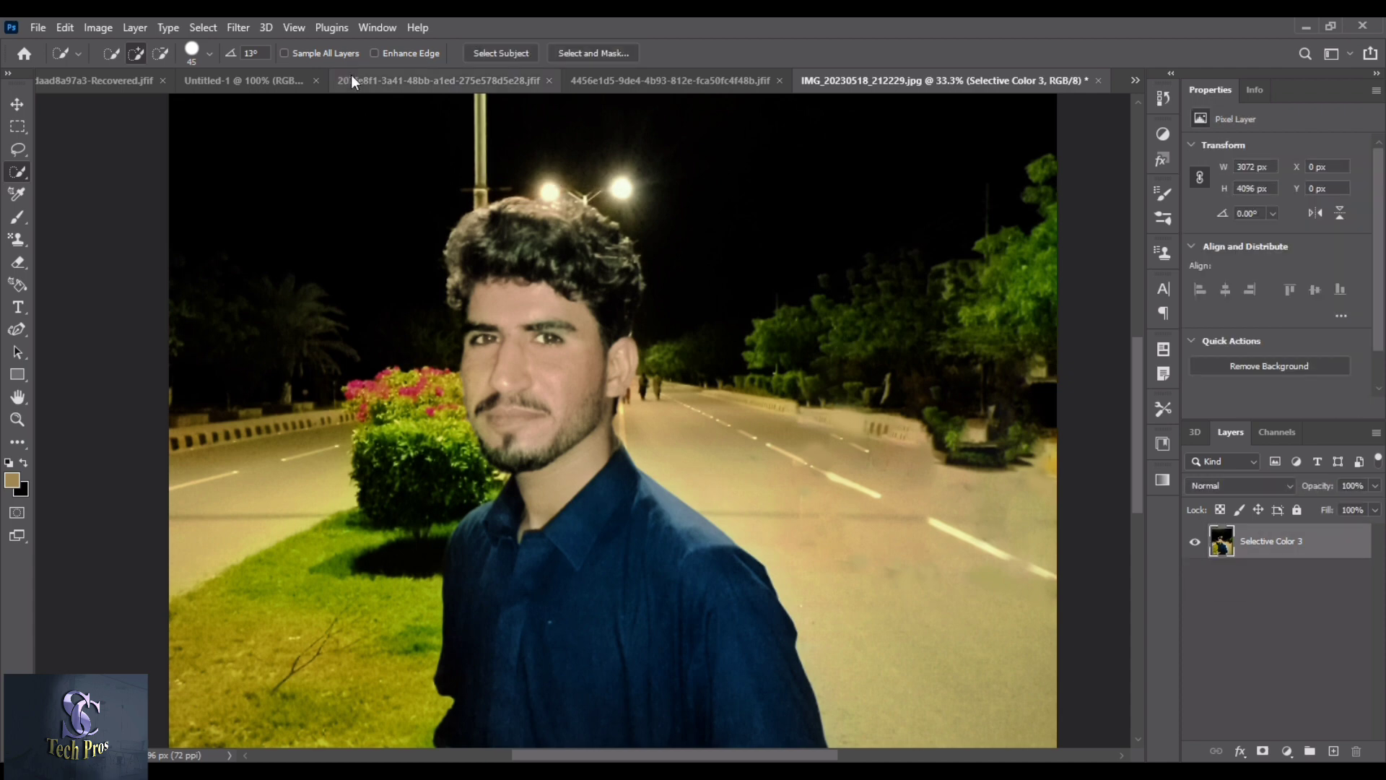
Apply a second Gaussian Blur with a radius of about 2.3 pixels.
click(238, 28)
mouse_move(248, 249)
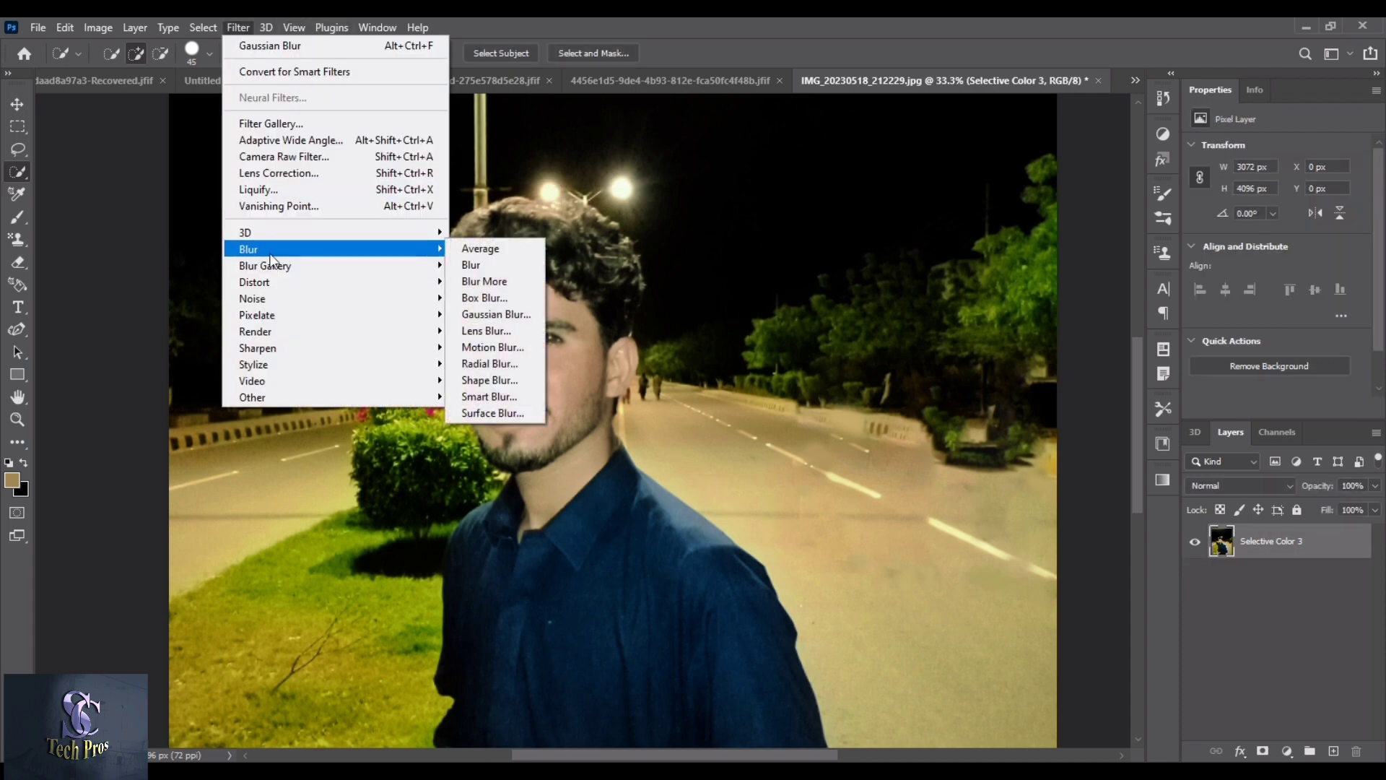
click(497, 315)
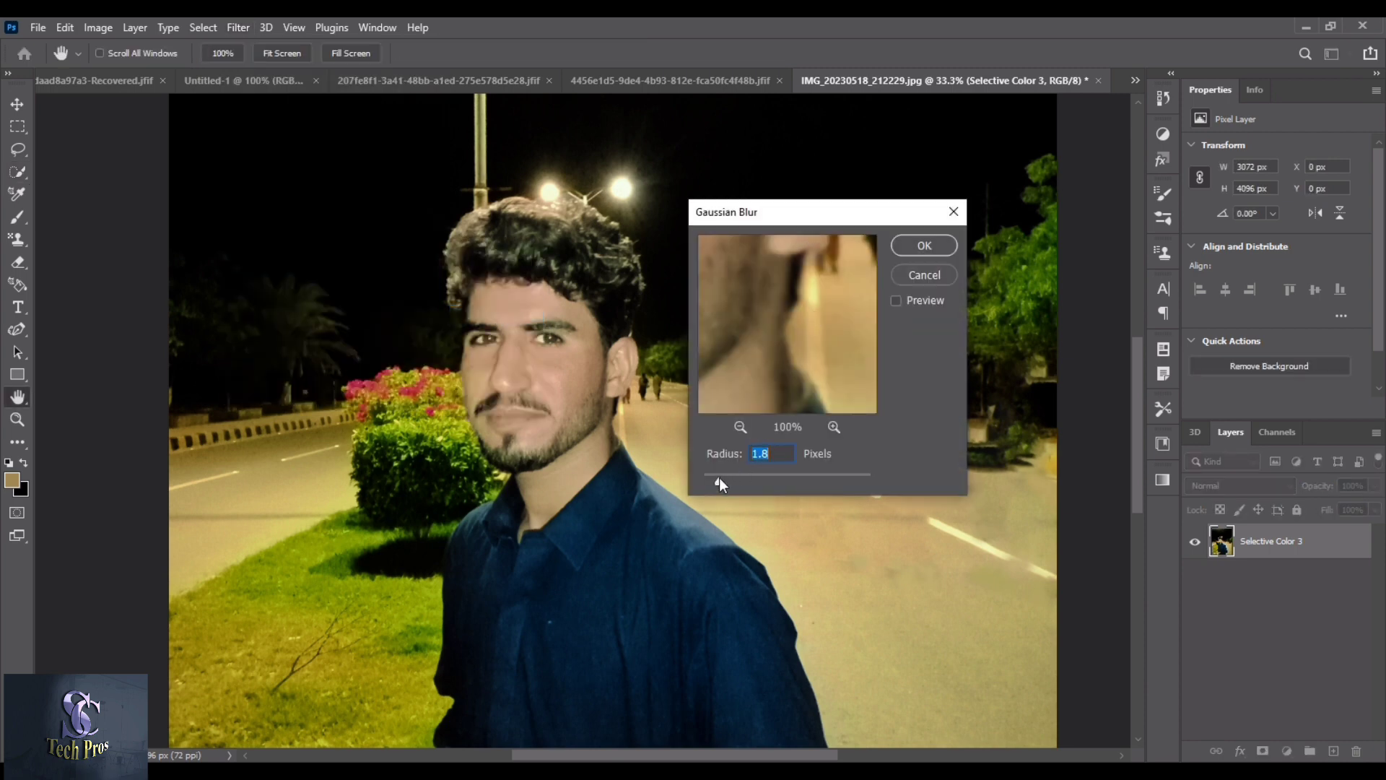
drag(719, 477, 713, 479)
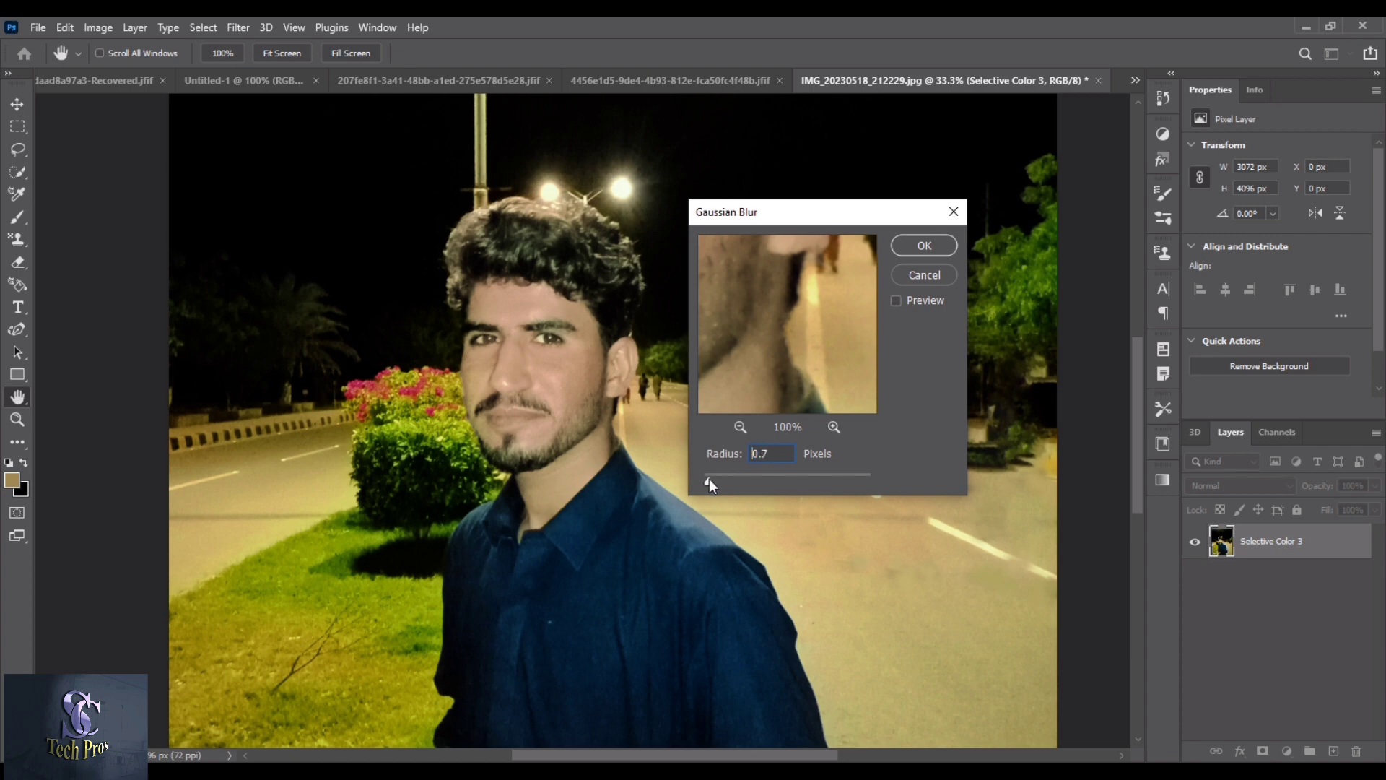
click(924, 244)
click(240, 28)
mouse_move(248, 249)
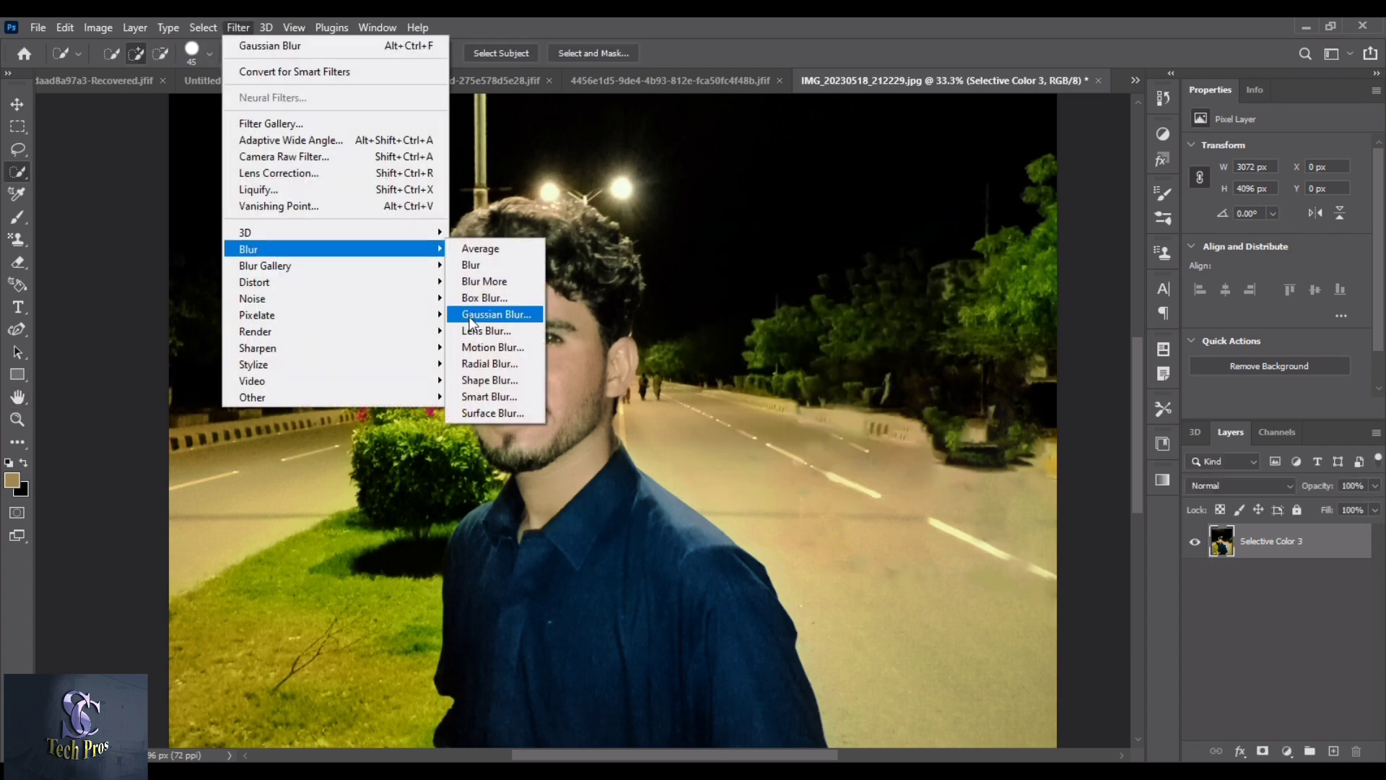
Apply a slight Motion Blur with about 14 pixels distance to the photo.
click(492, 347)
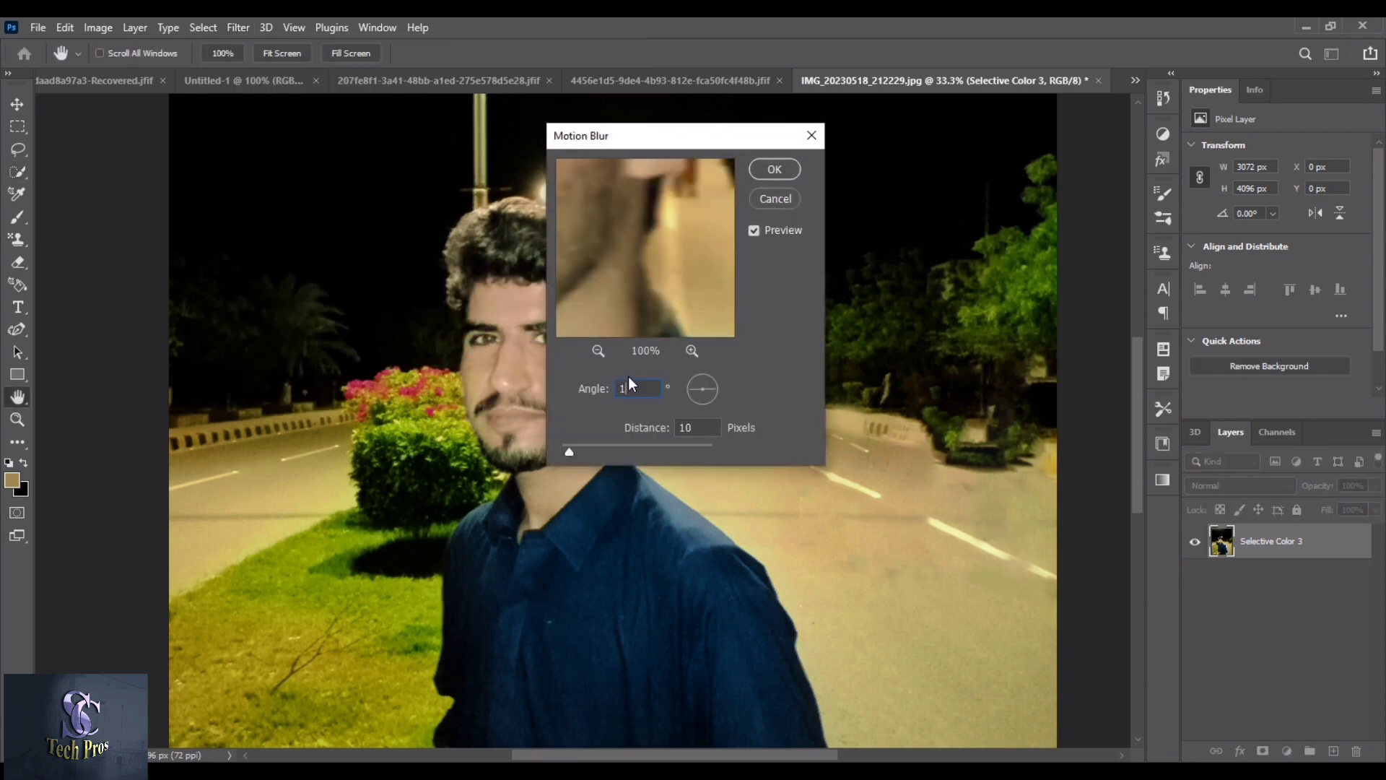
drag(570, 452, 561, 454)
click(772, 170)
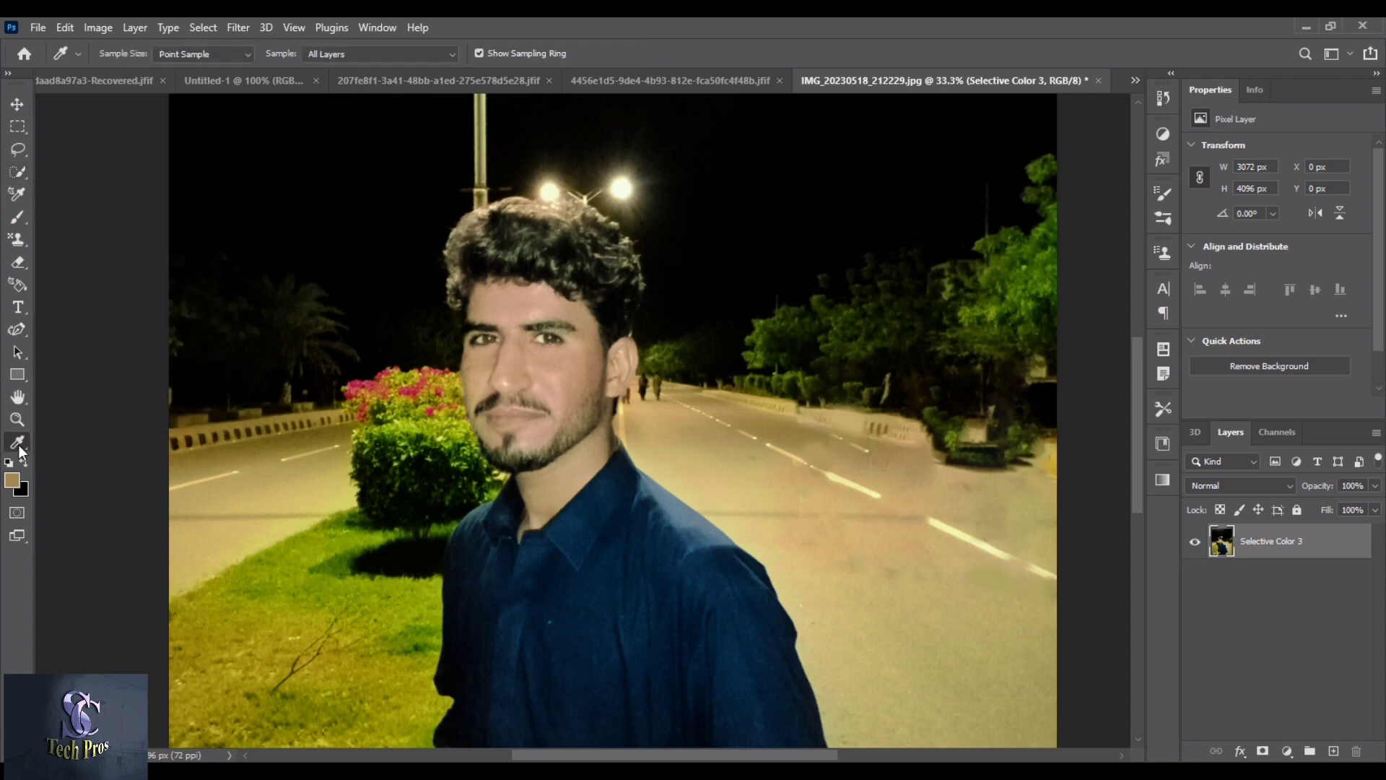
Heal the blemishes across the cheek with the Spot Healing Brush.
click(17, 441)
click(80, 441)
key(ctrl+plus)
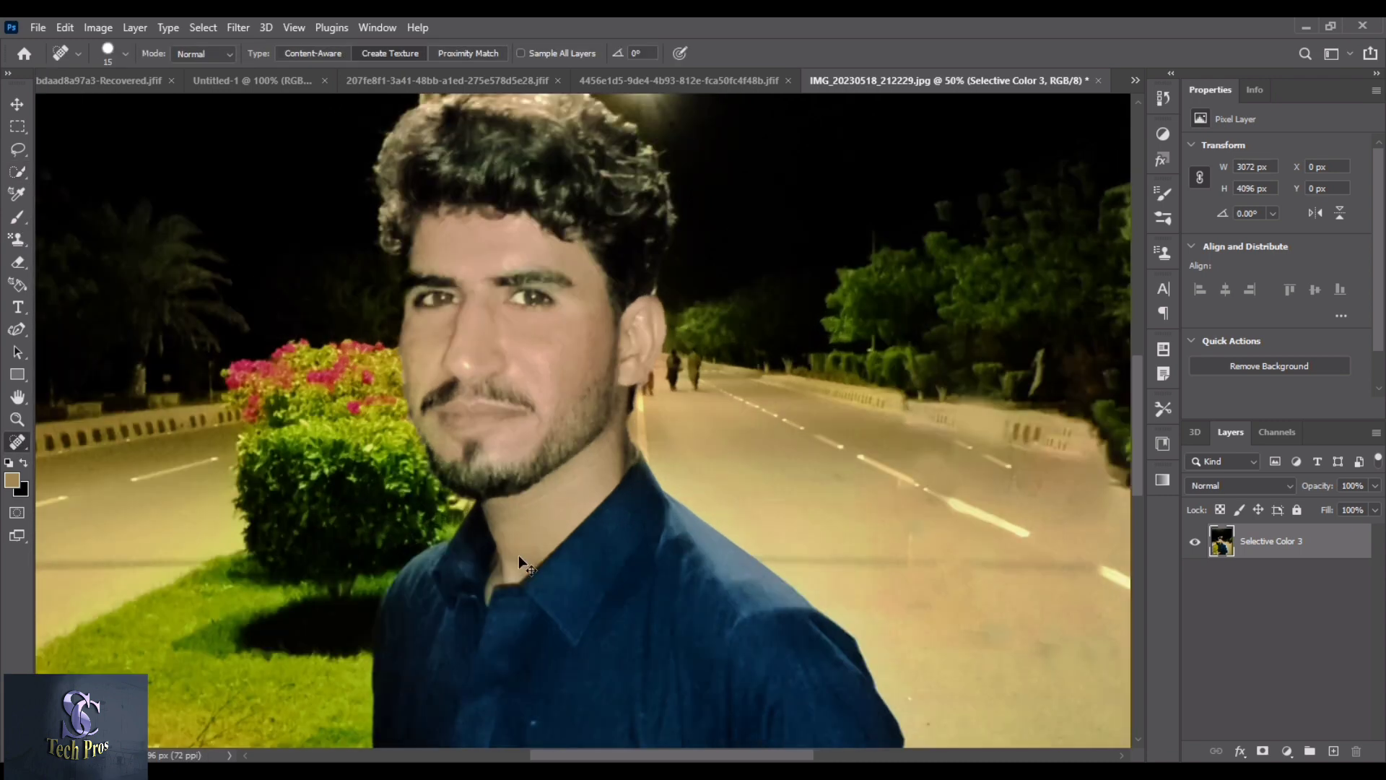
key(ctrl+plus)
drag(511, 316, 552, 315)
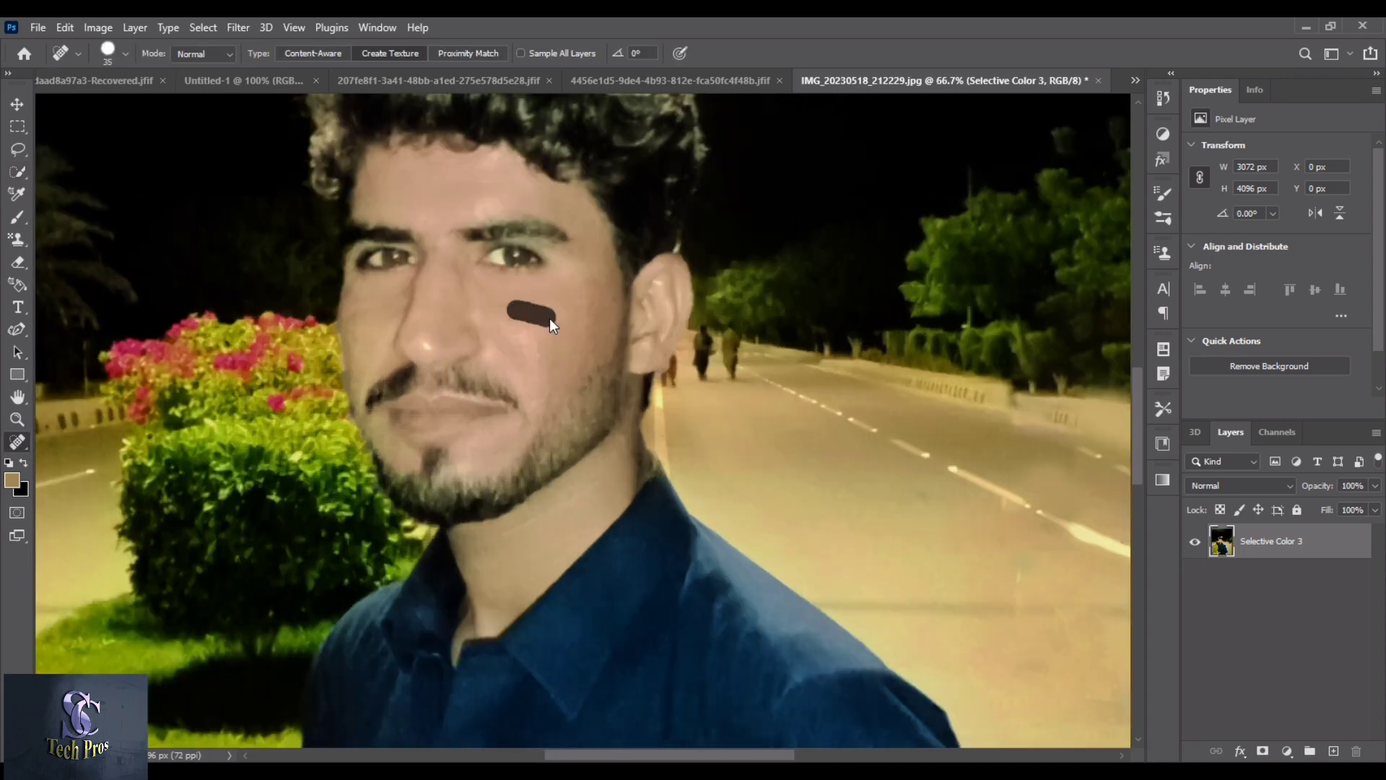
click(518, 328)
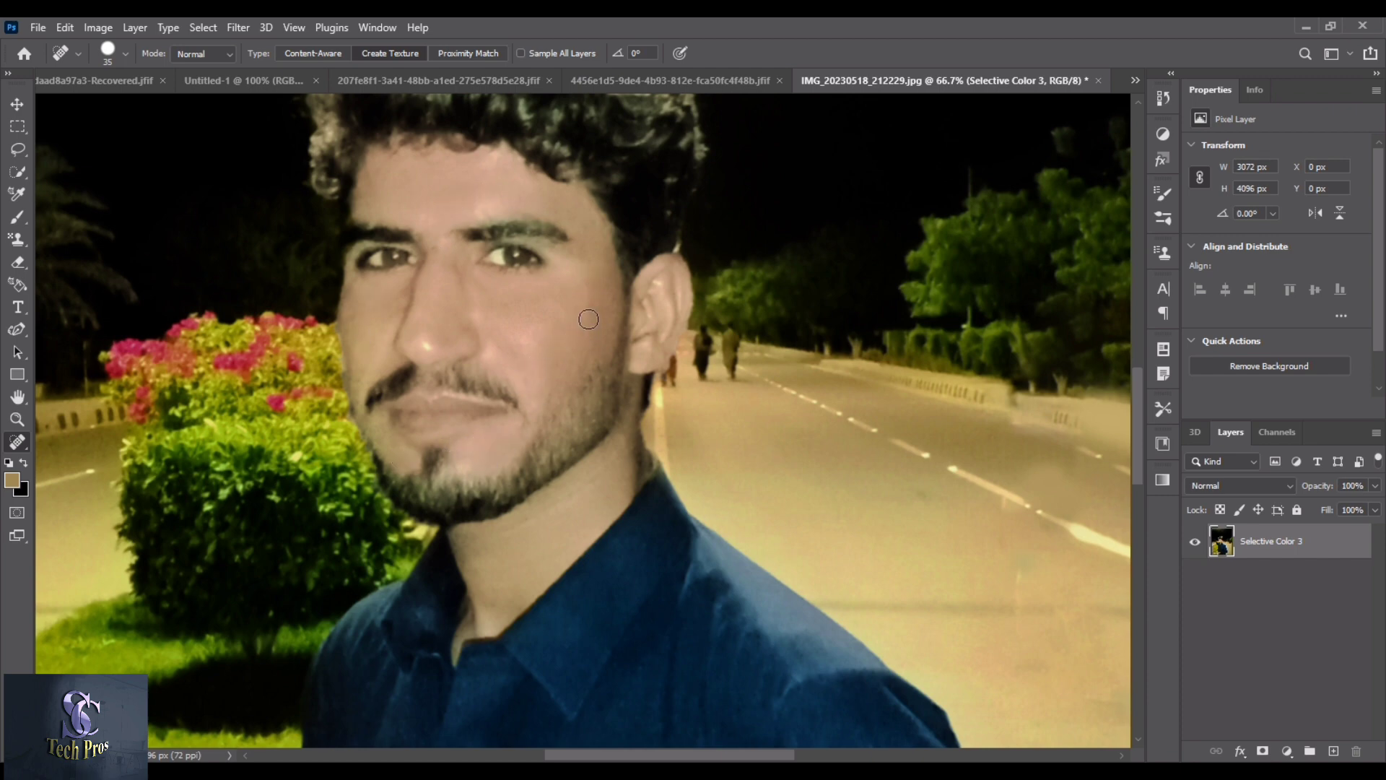
Heal the remaining spots on the cheek, near the hairline and beside the eye.
key(ctrl+plus)
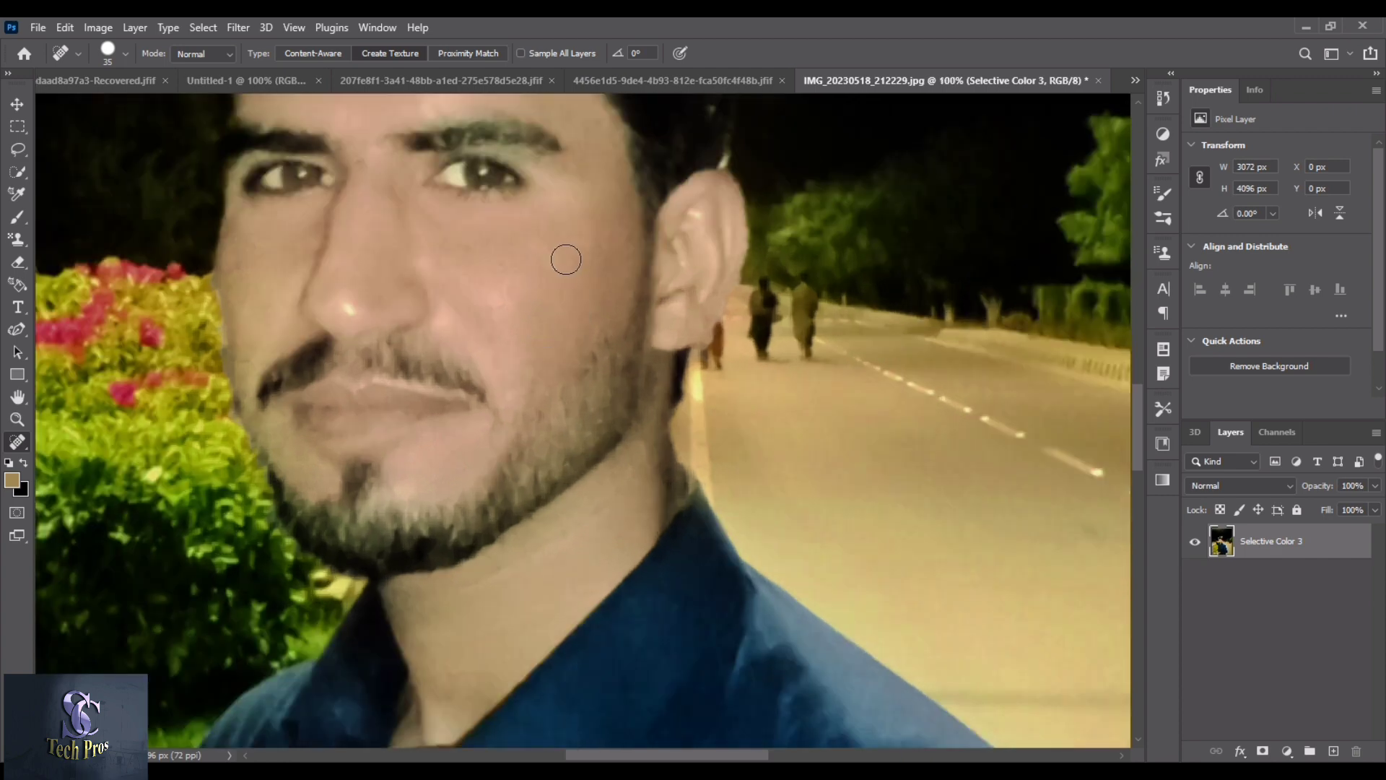
click(622, 241)
click(602, 132)
scroll(1134, 428, up, 1)
scroll(1135, 427, up, 4)
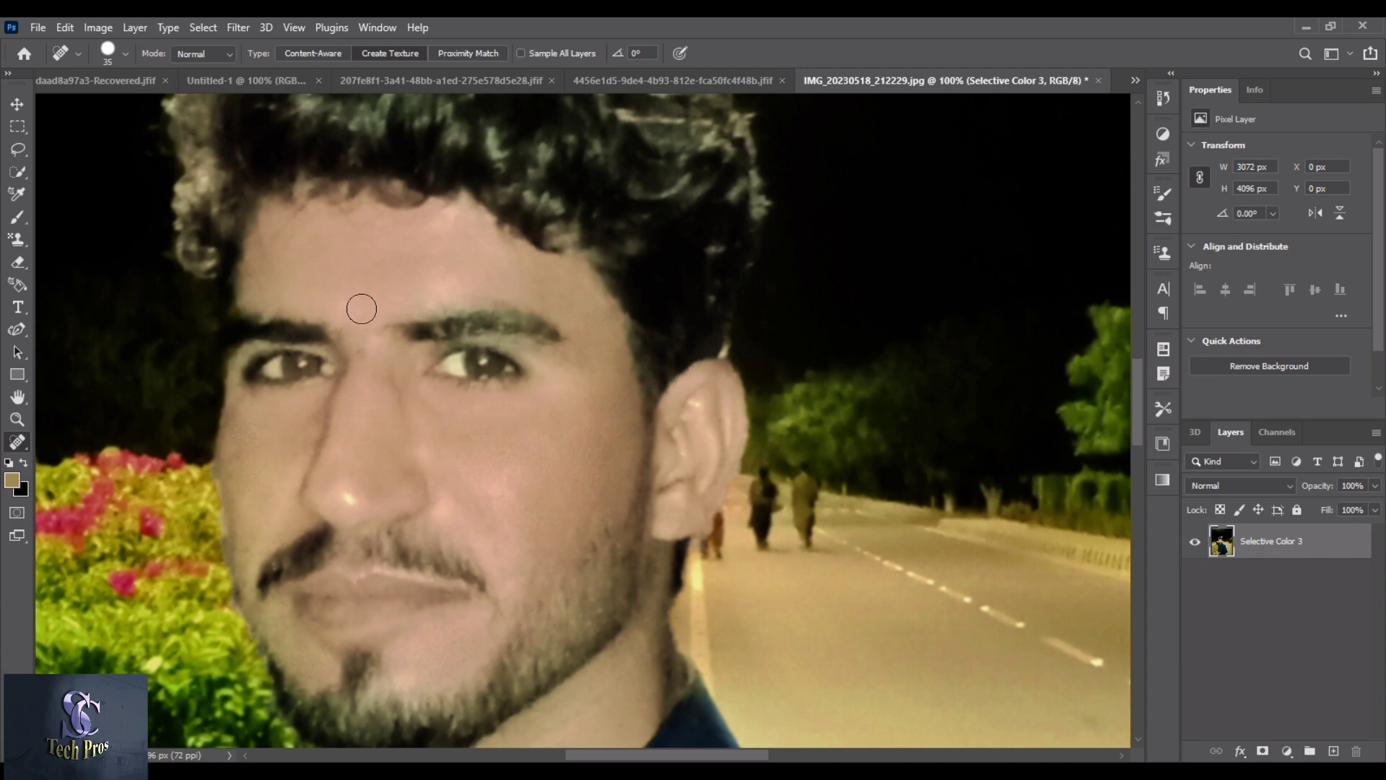
click(308, 425)
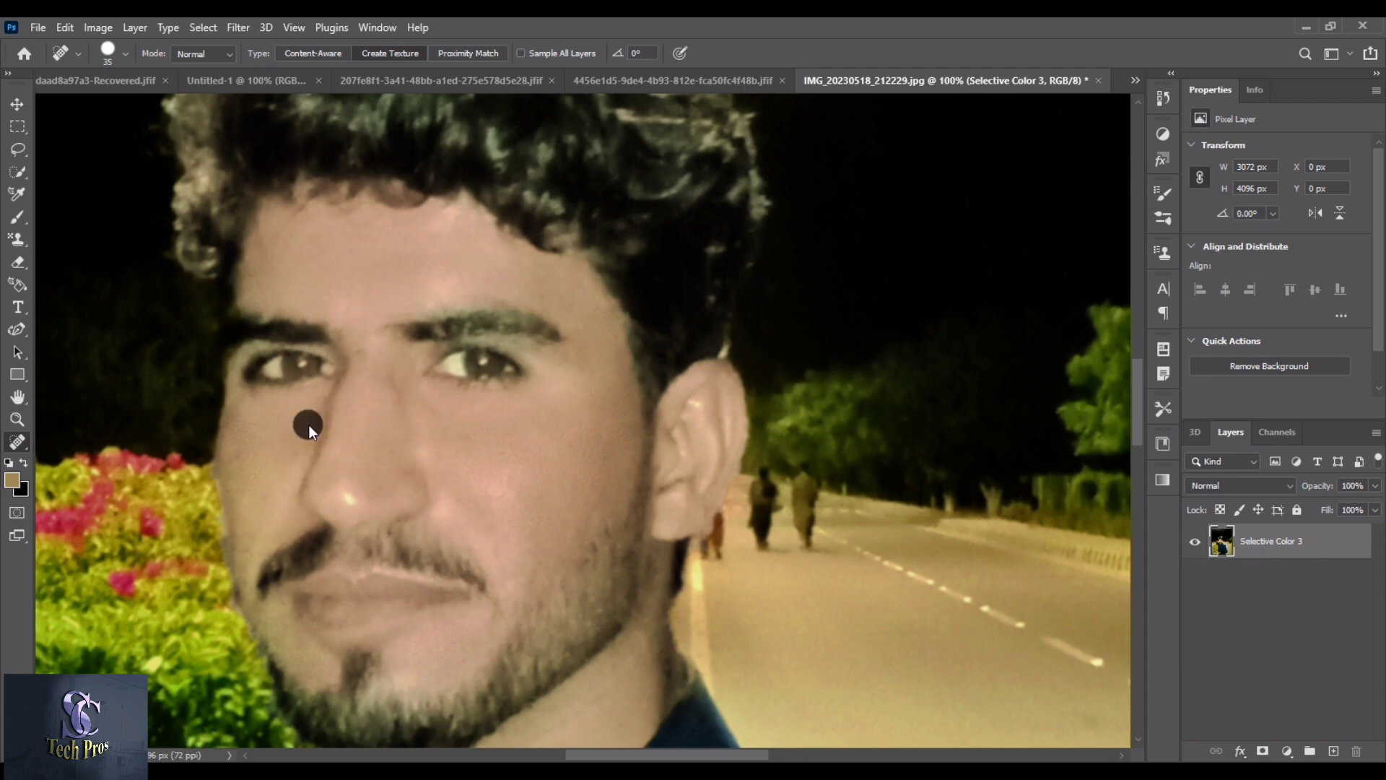
Select the Mixer Brush and duplicate the merged photo layer.
click(20, 247)
right_click(23, 264)
right_click(22, 218)
click(123, 263)
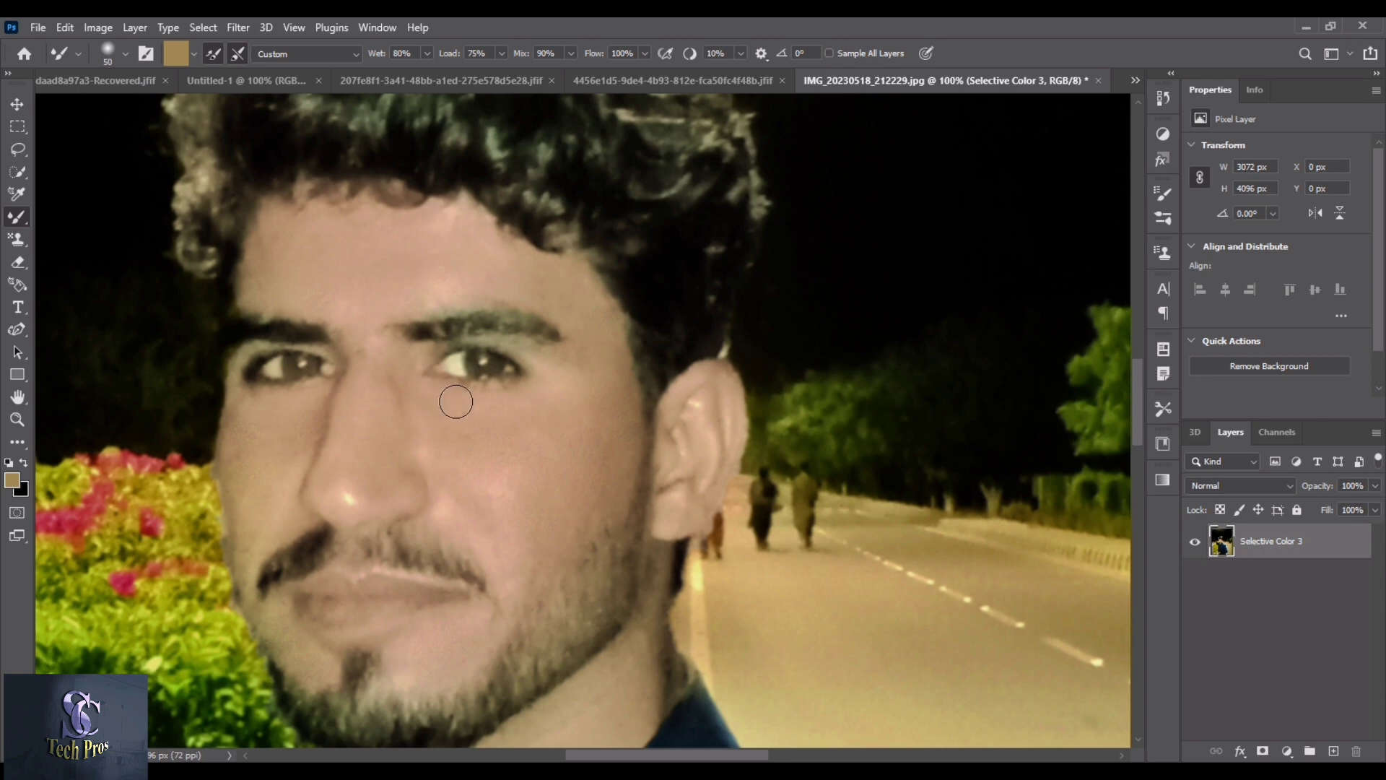
key(ctrl+j)
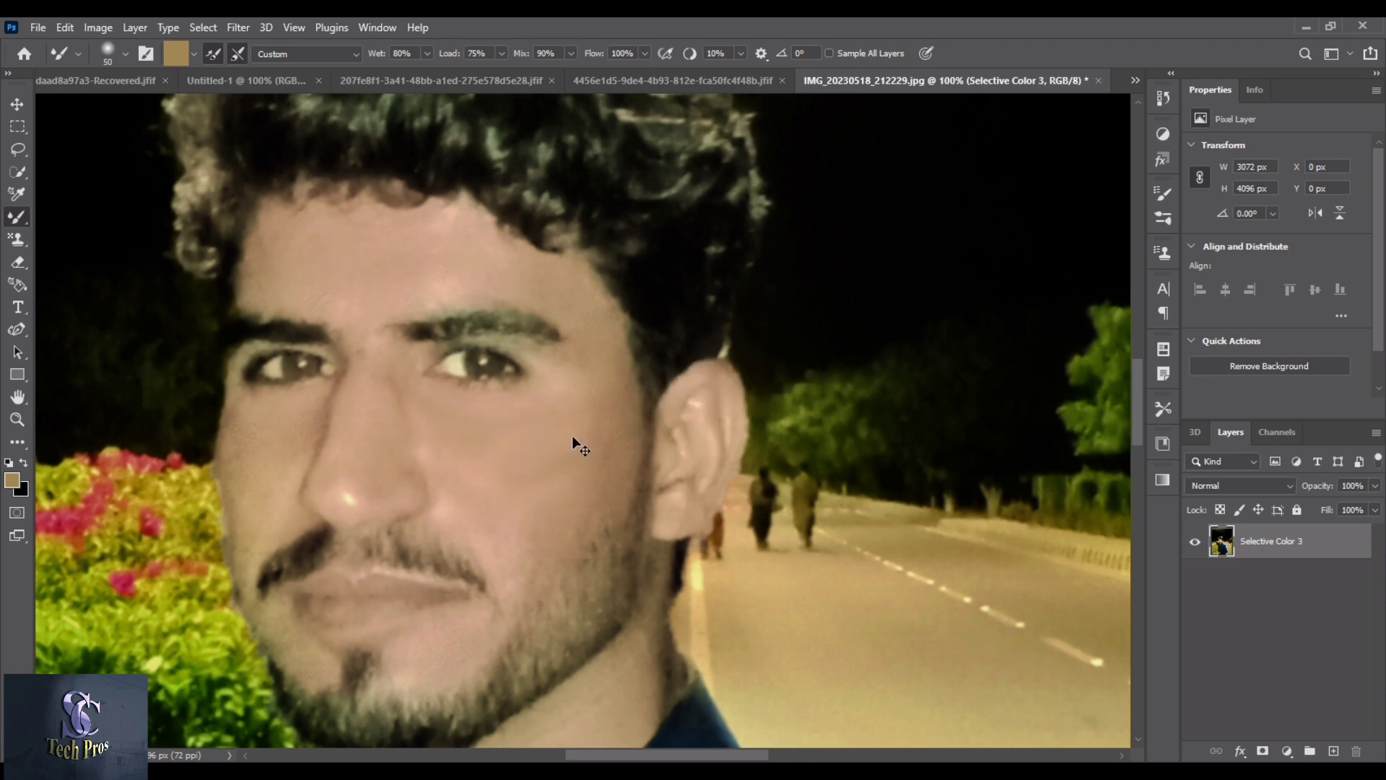
key(ctrl+minus)
key(ctrl+minus)
key(ctrl+minus)
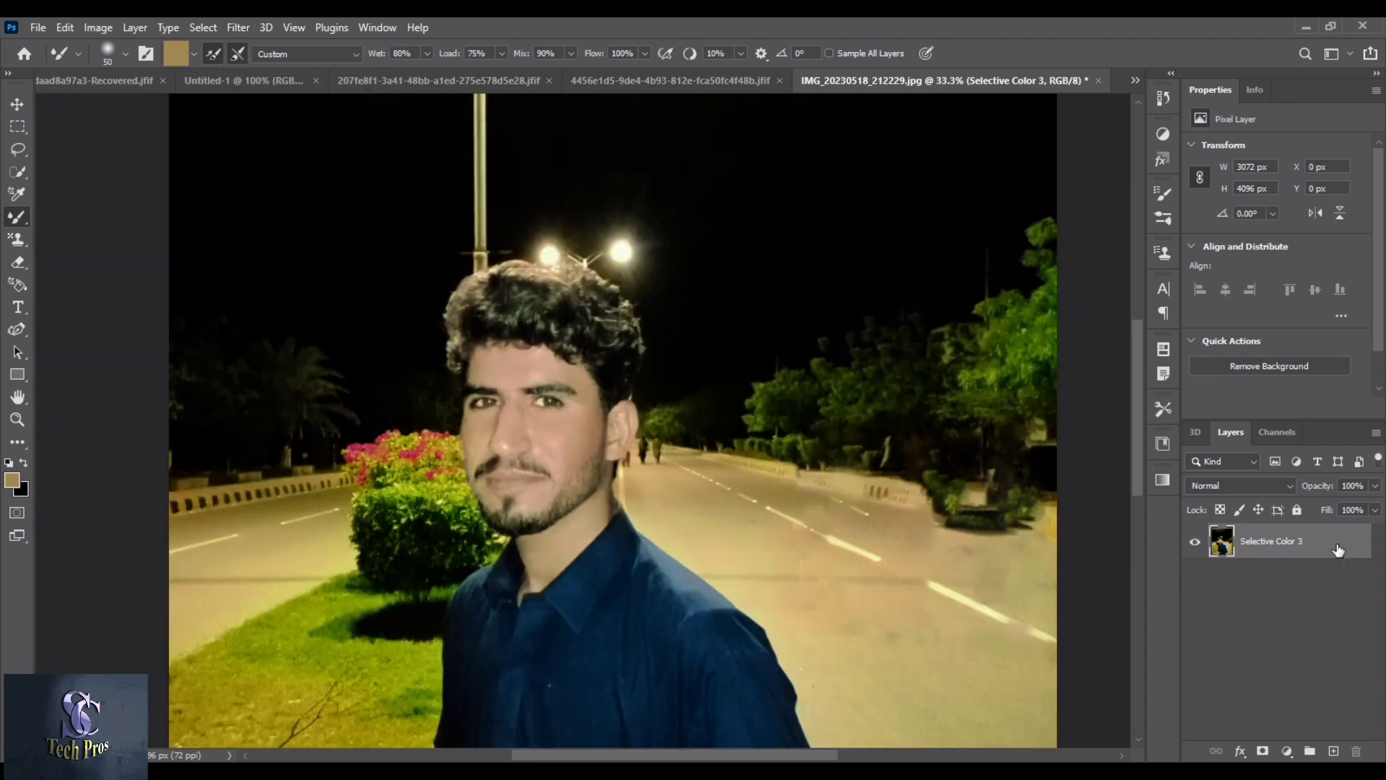
key(ctrl+j)
Run a 1.2-pixel High Pass on the duplicate layer and blend it as Linear Light.
click(238, 27)
mouse_move(252, 397)
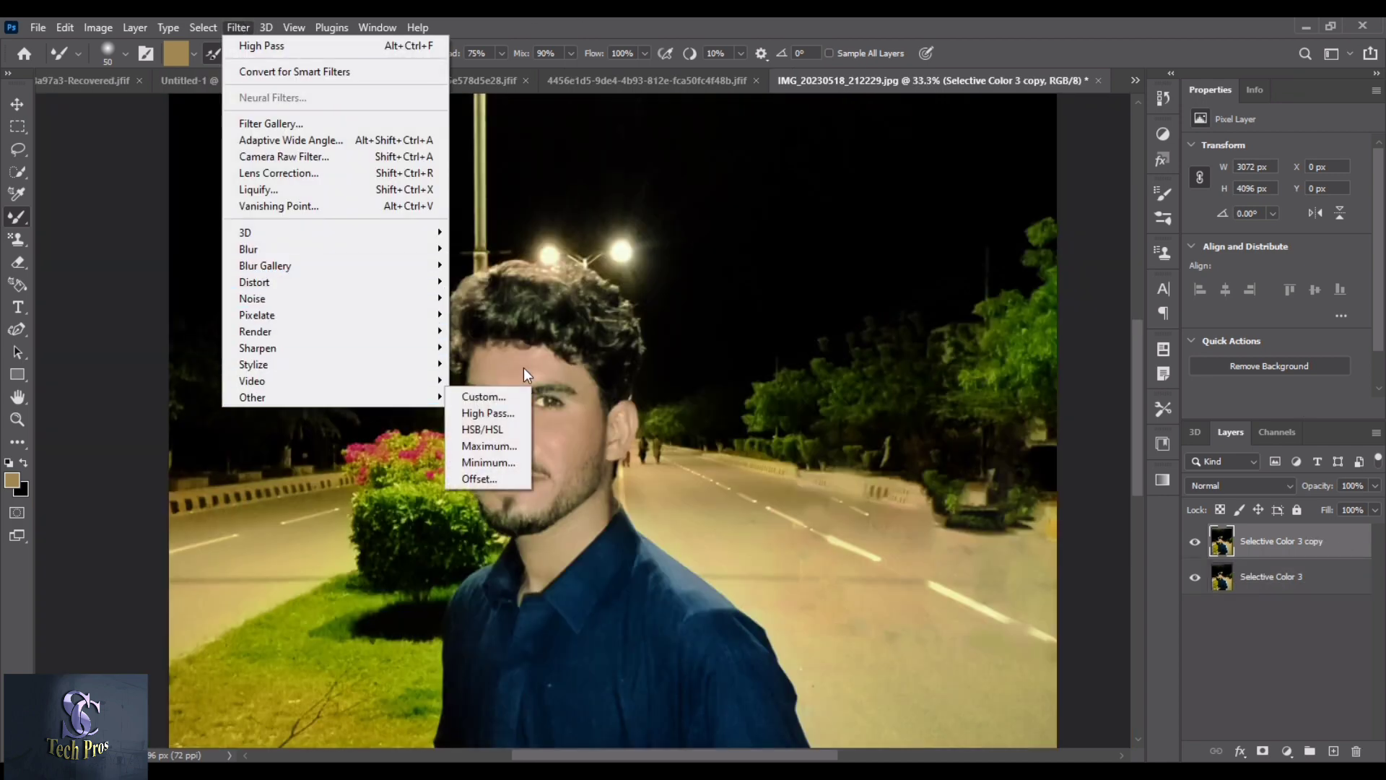
click(488, 413)
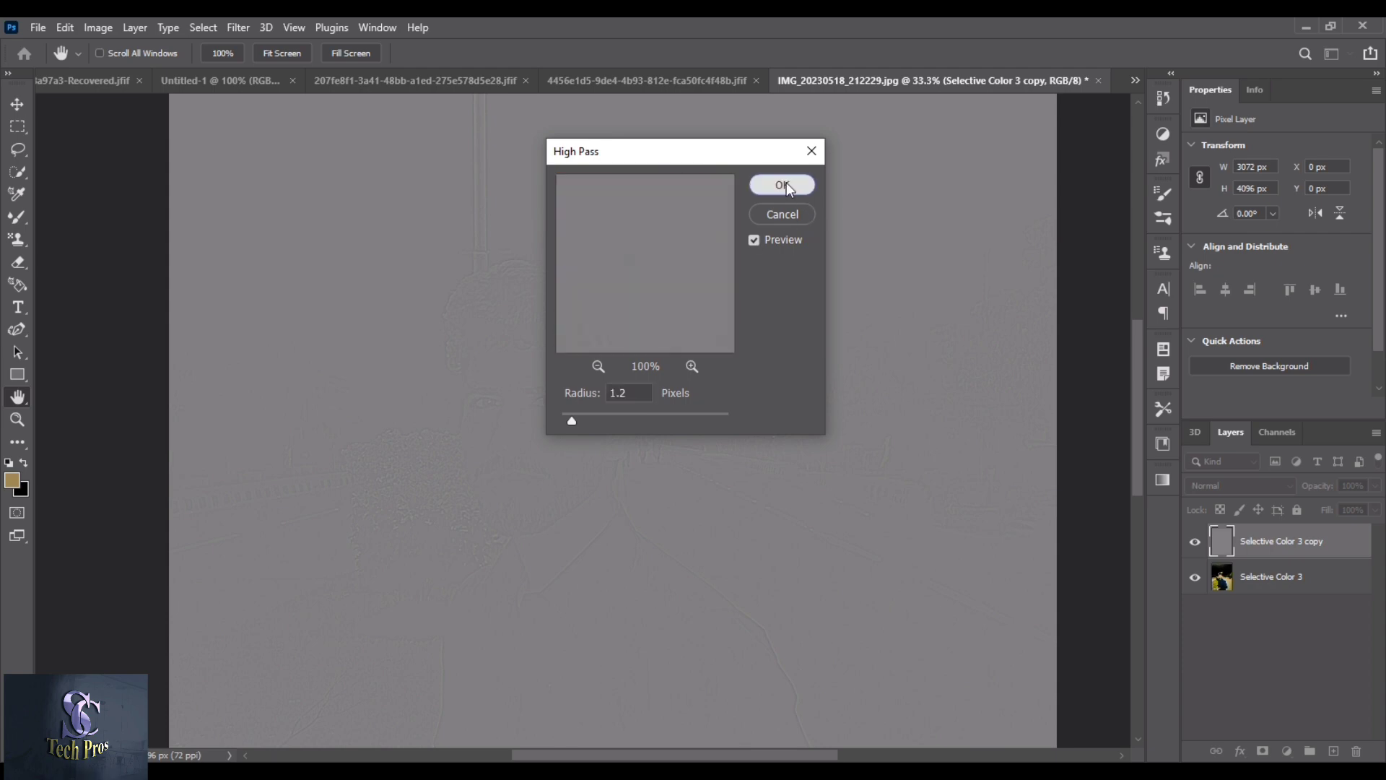
click(786, 185)
click(1240, 485)
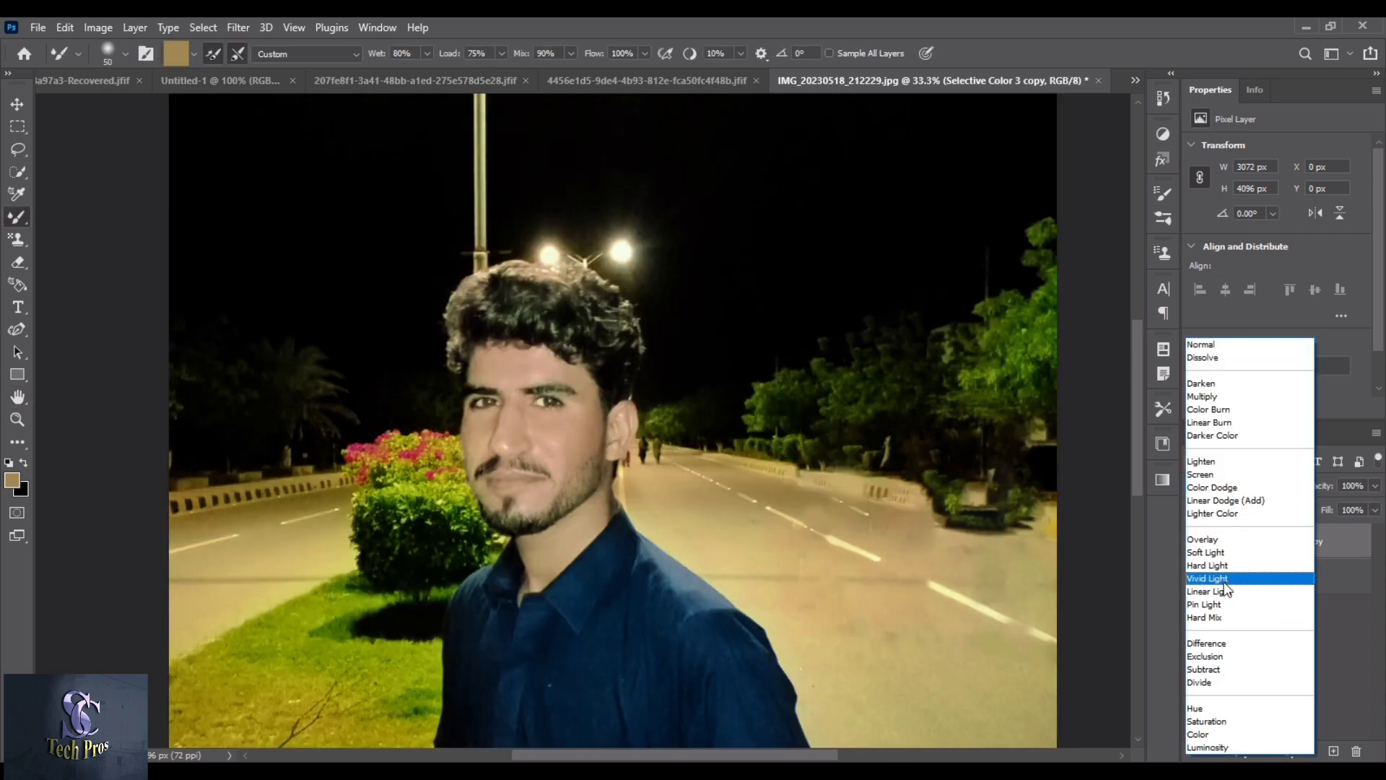
click(1220, 592)
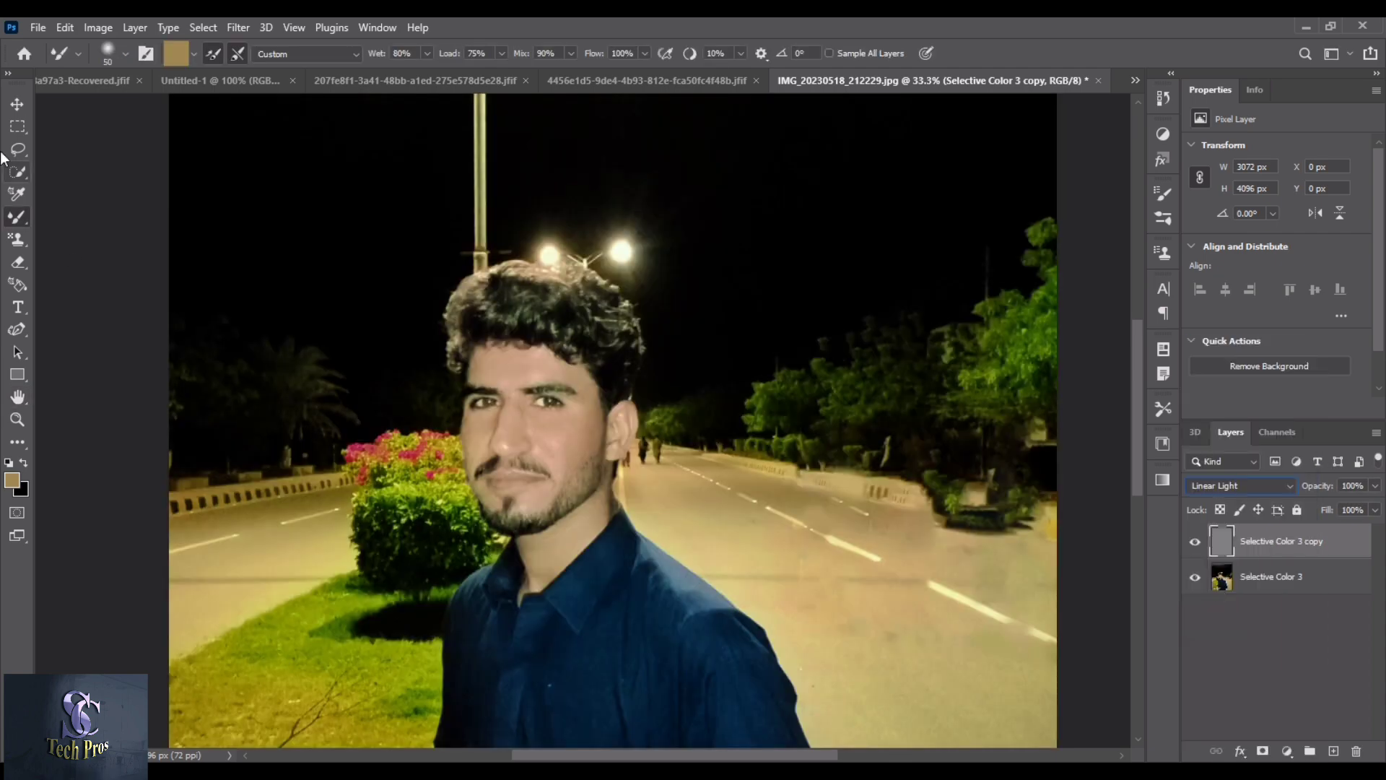
scroll(582, 420, up, 4)
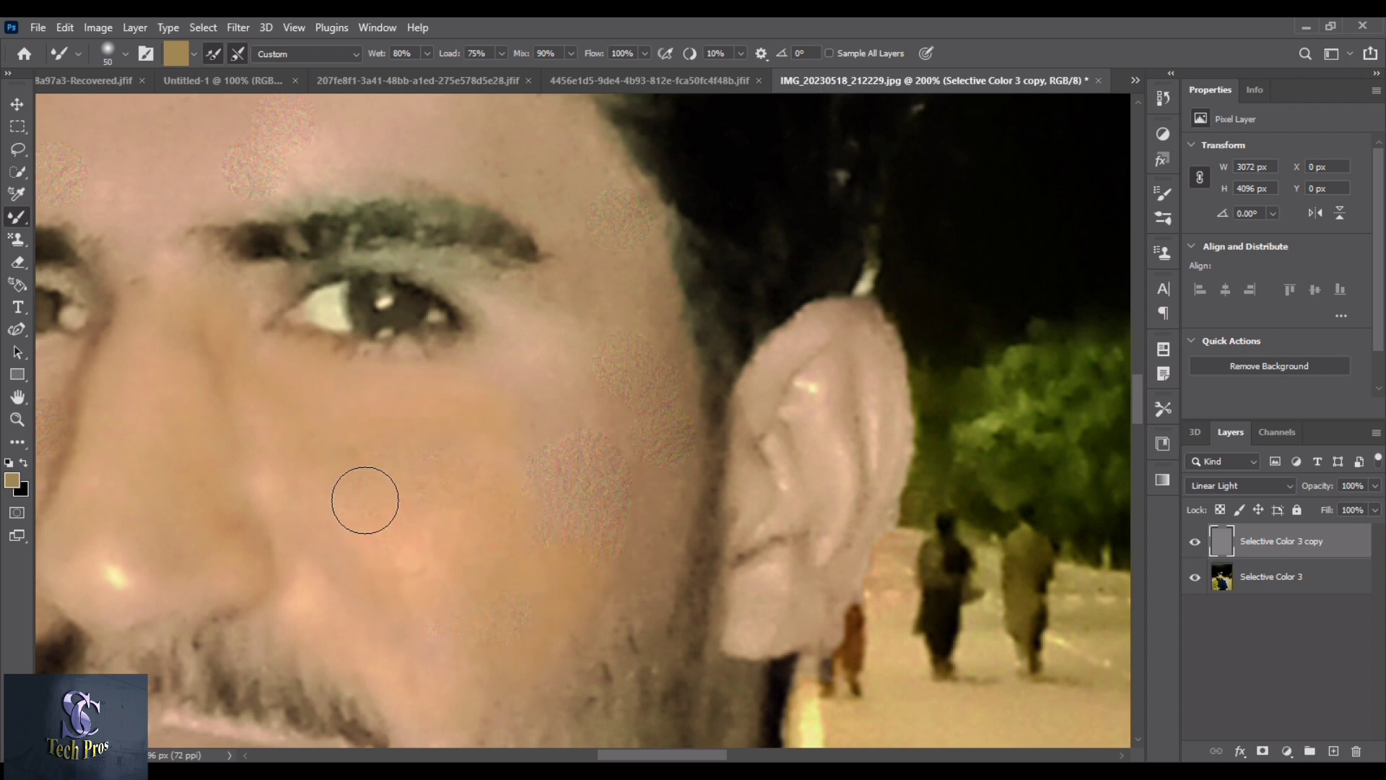
Mixer-brush the grainy cheek and chin patches, switching brush size between 100 and 50.
key(bracketright)
key(bracketright)
key(bracketright)
key(bracketright)
key(bracketright)
drag(554, 457, 480, 386)
scroll(1139, 397, down, 3)
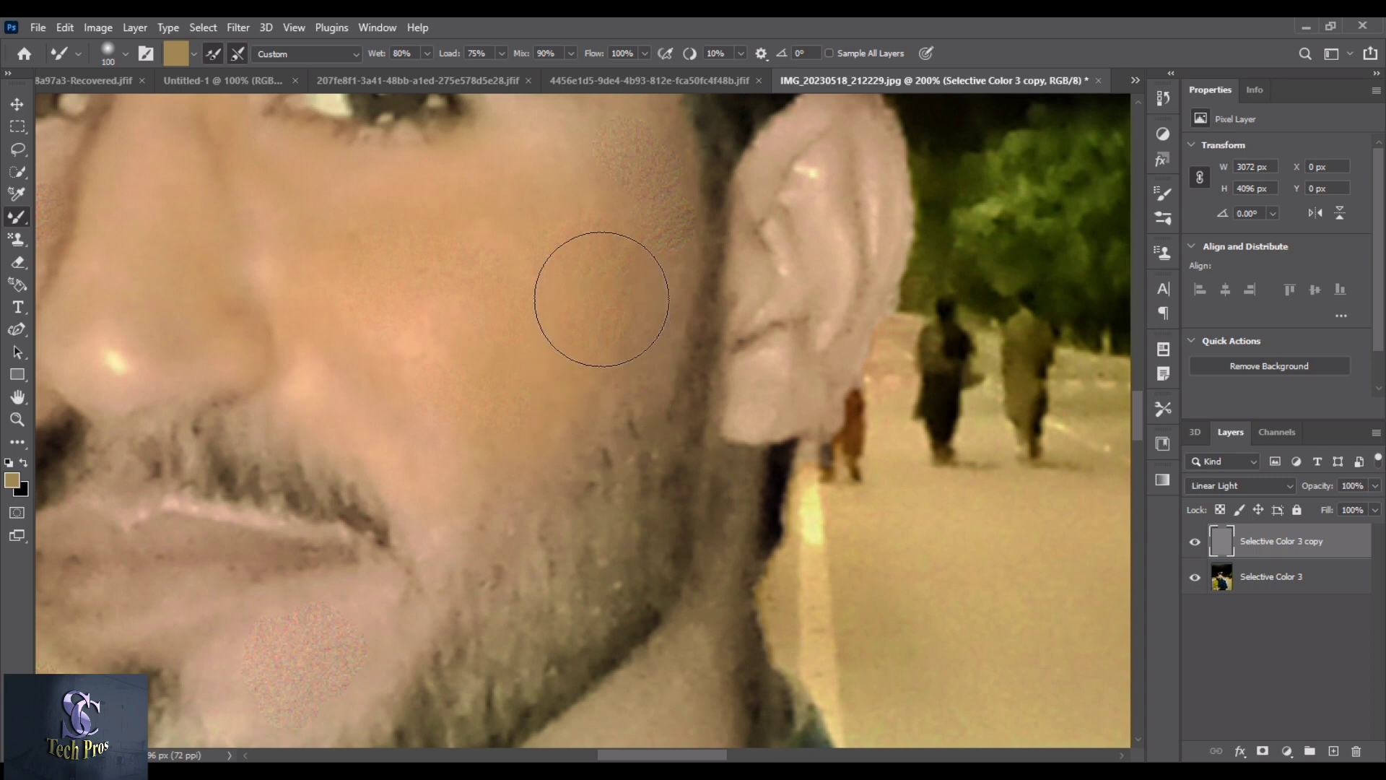
key(bracketleft)
key(bracketleft)
key(bracketleft)
mouse_move(254, 604)
mouse_down()
mouse_move(287, 628)
mouse_move(235, 603)
mouse_up()
mouse_move(1139, 409)
mouse_down()
mouse_move(1139, 440)
mouse_move(1129, 318)
mouse_move(1133, 397)
mouse_up()
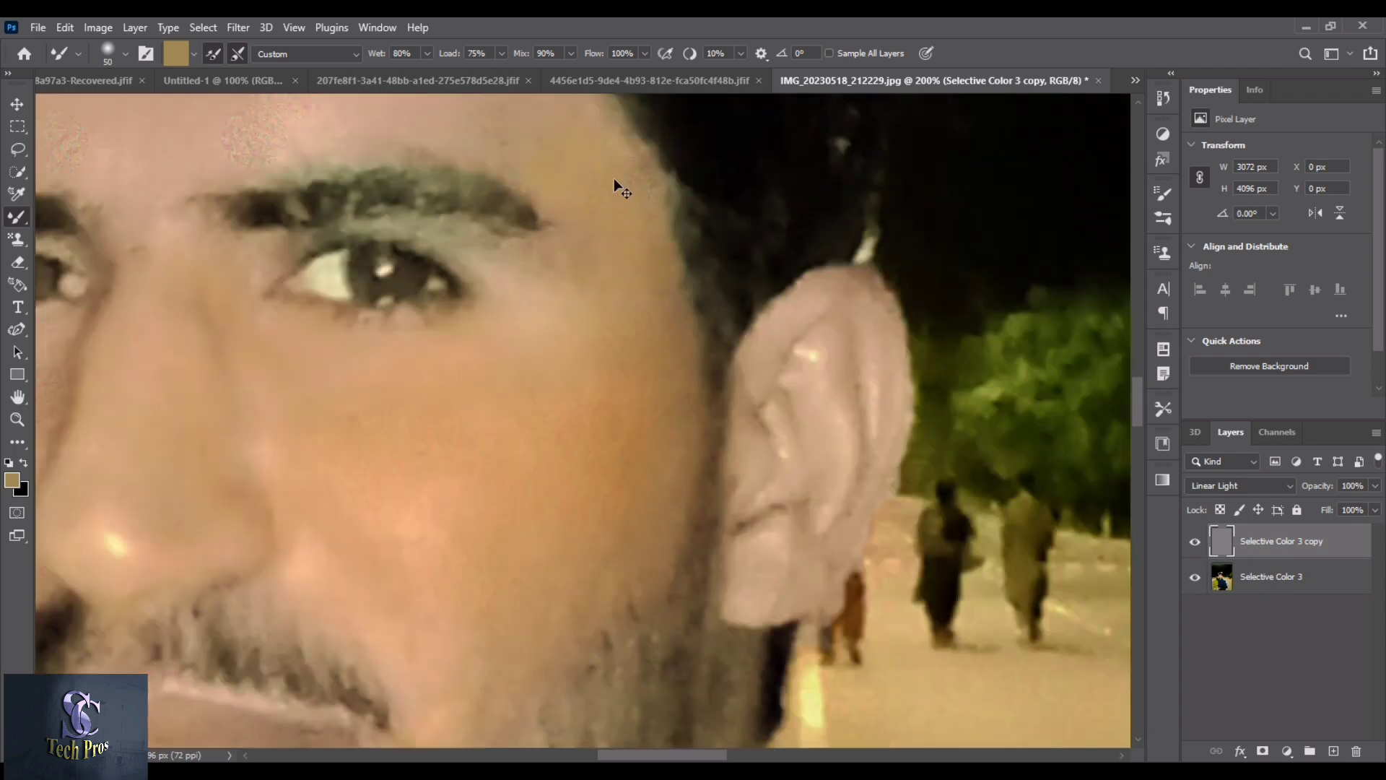
key(ctrl+minus)
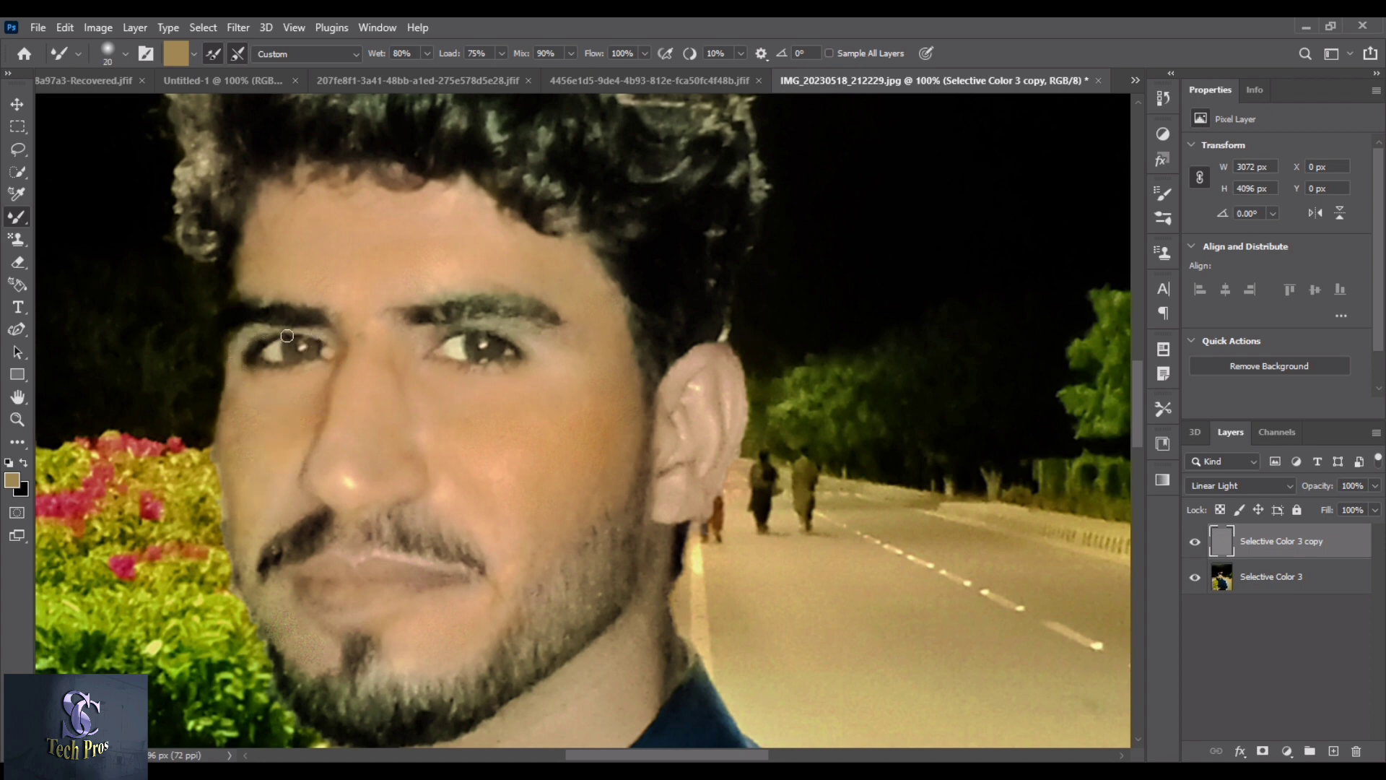
Resize the Mixer Brush to 35.
key(bracketright)
key(bracketright)
key(bracketright)
key(bracketright)
key(bracketleft)
key(bracketleft)
key(bracketleft)
key(bracketright)
key(bracketright)
key(bracketright)
key(bracketleft)
Zoom in on the neck and blend its skin into a warmer tan.
key(ctrl+minus)
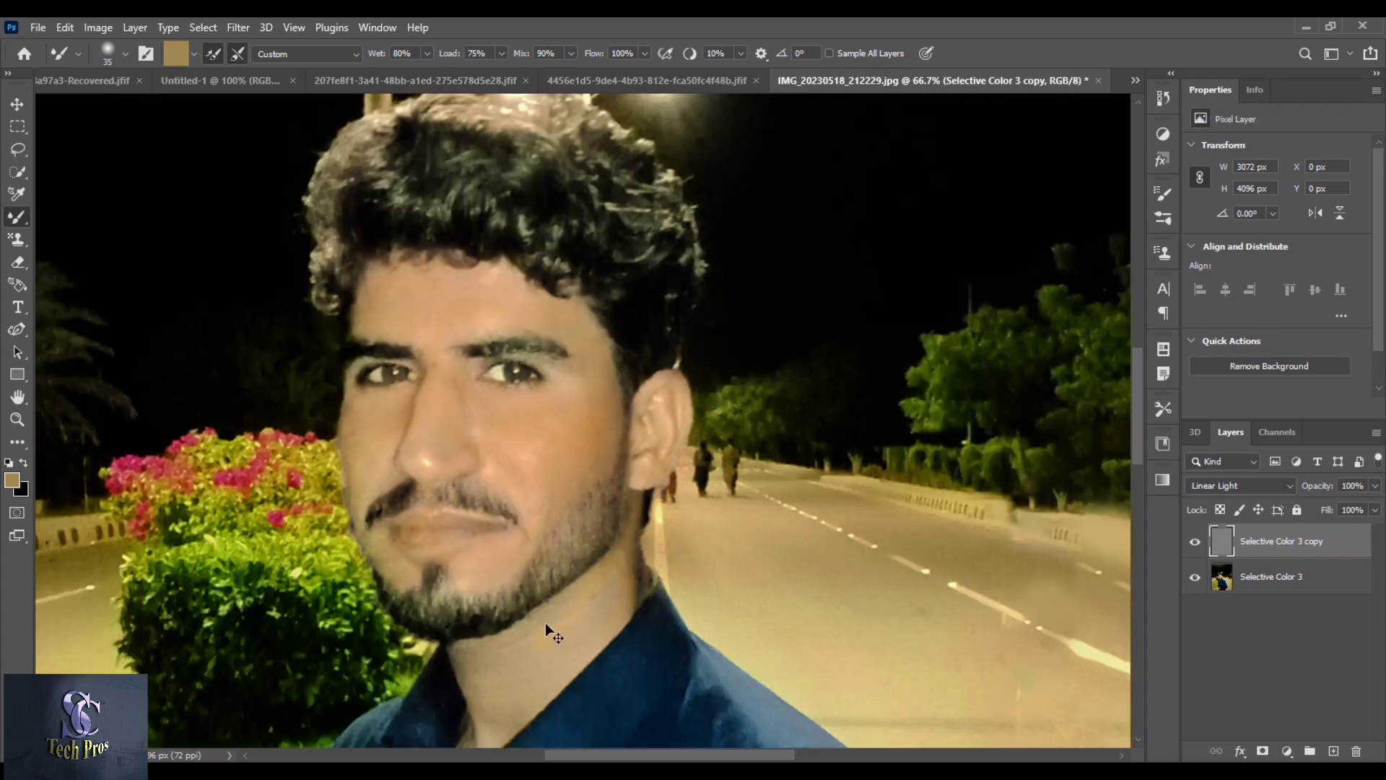
key(ctrl+plus)
key(ctrl+plus)
scroll(547, 627, down, 5)
scroll(594, 309, down, 3)
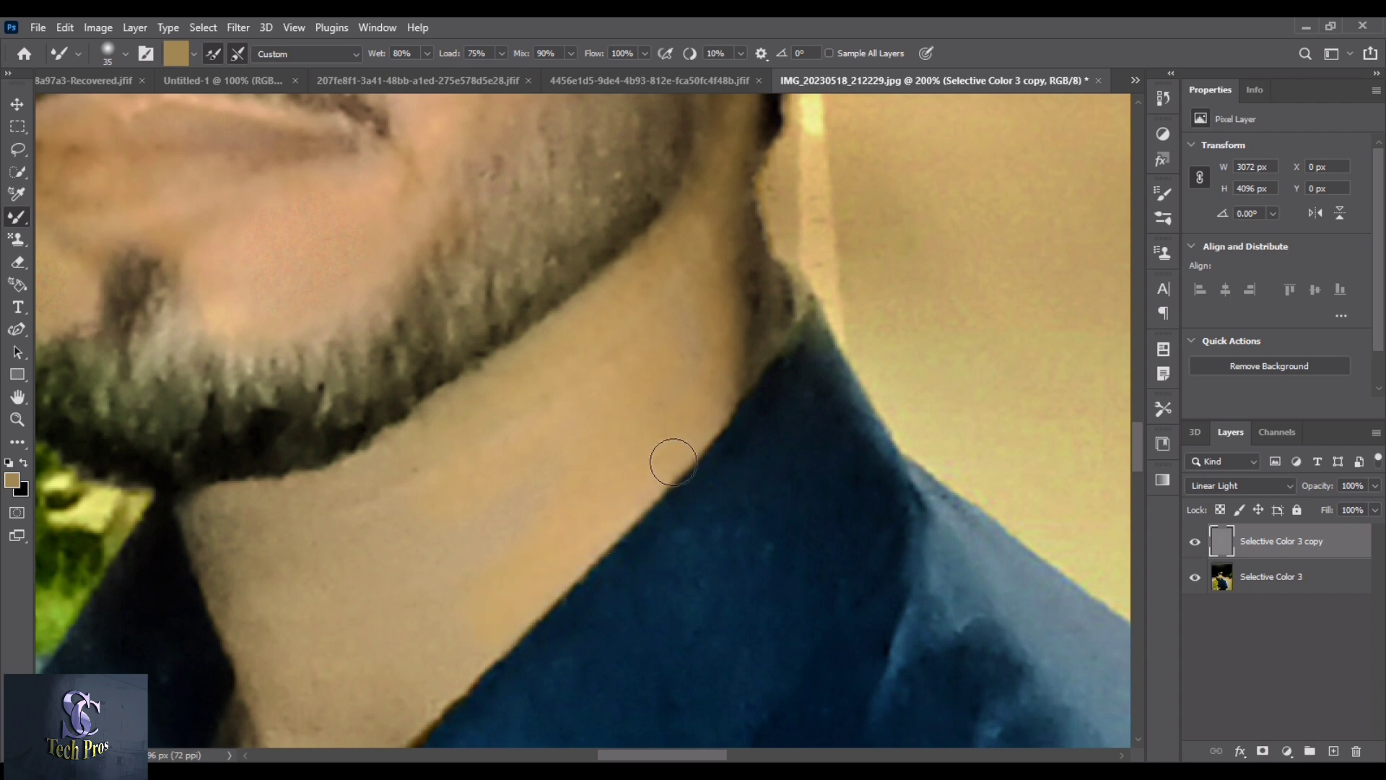
drag(673, 462, 292, 643)
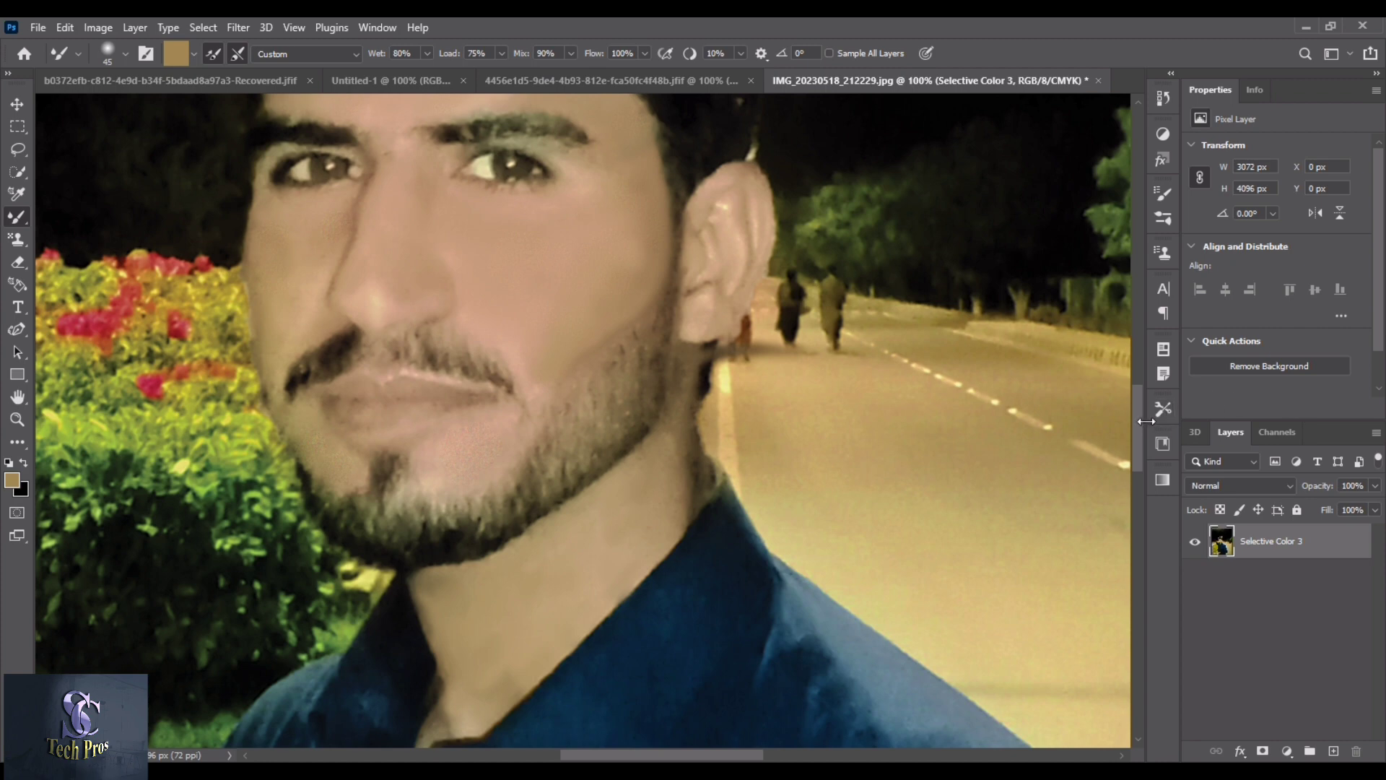
Add a Hue/Saturation layer set to Hue +2, Saturation +25, Lightness -4.
key(ctrl+minus)
key(ctrl+minus)
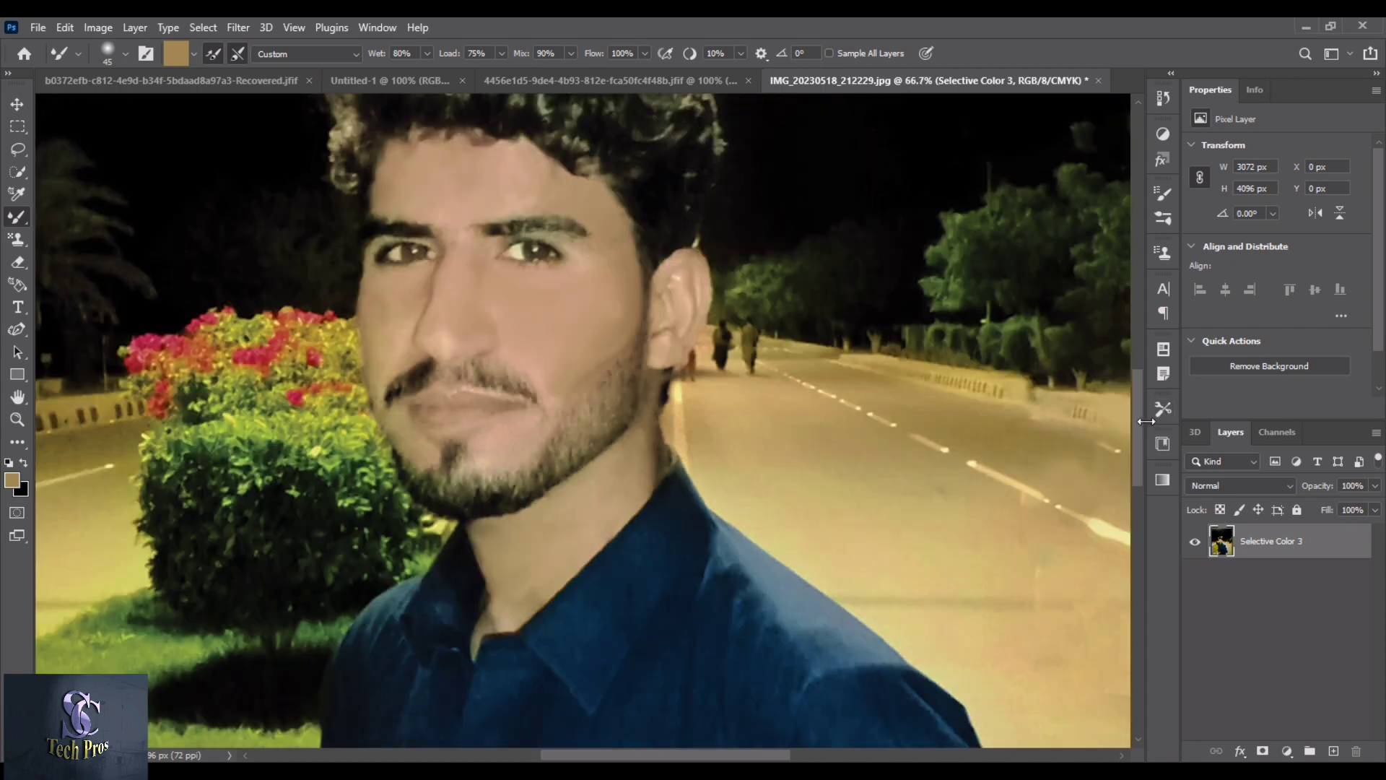
click(1286, 751)
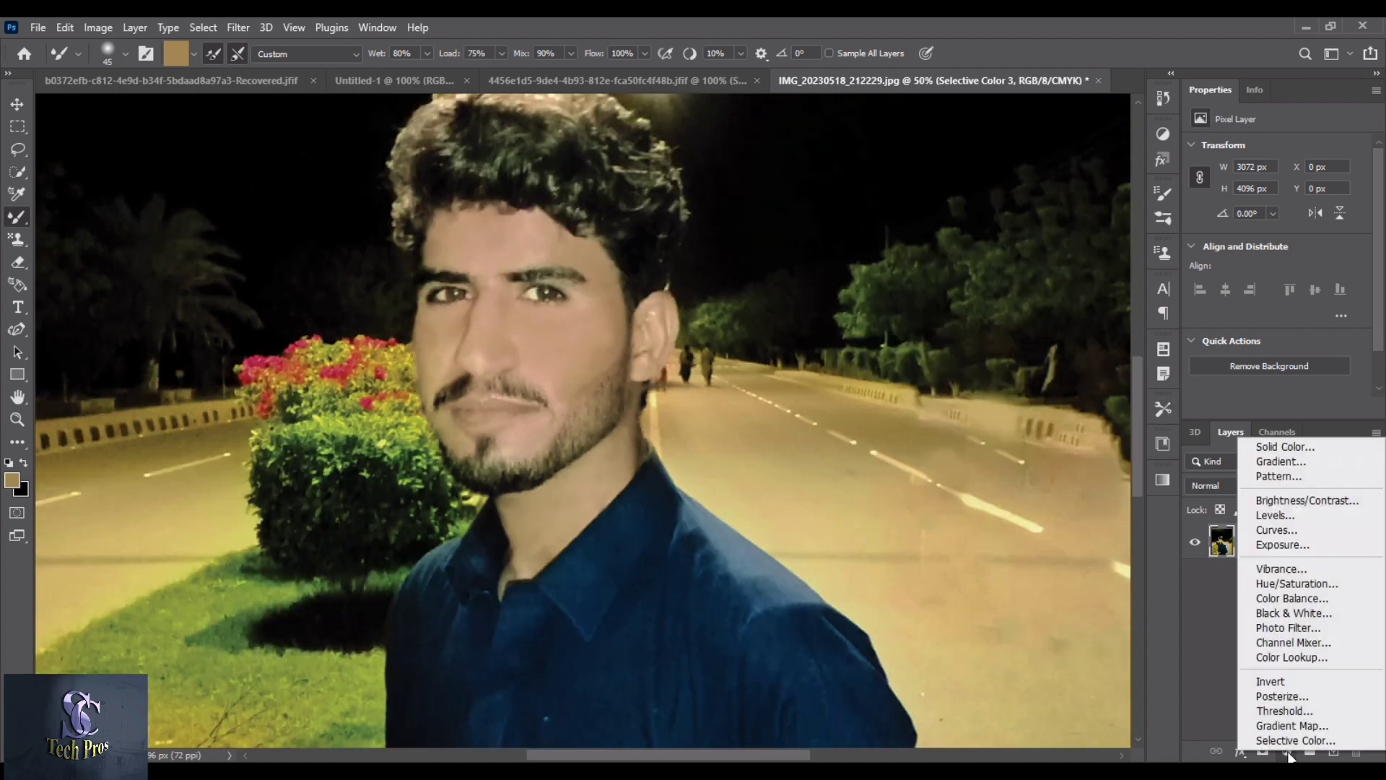
click(1286, 586)
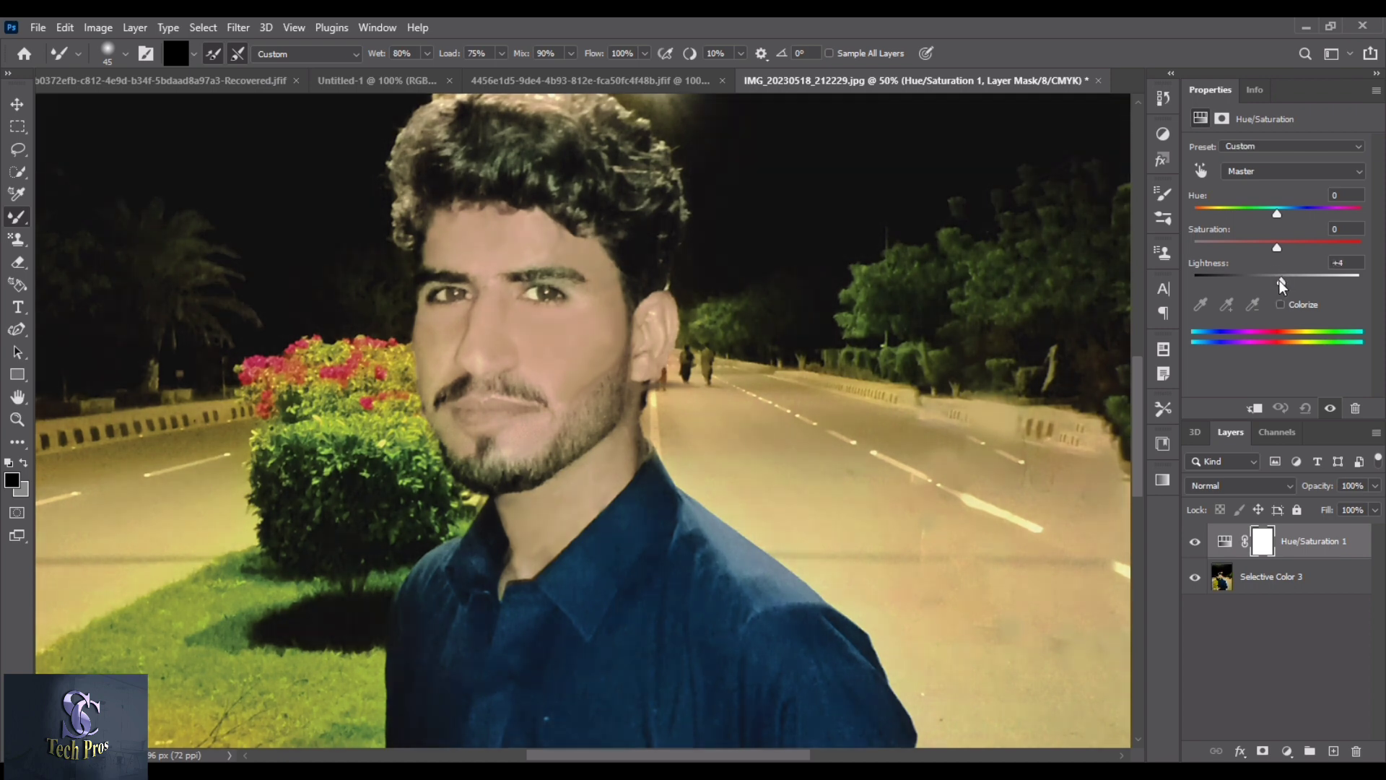
mouse_move(1279, 280)
mouse_down()
mouse_move(1283, 248)
mouse_move(1296, 249)
mouse_move(1278, 209)
mouse_up()
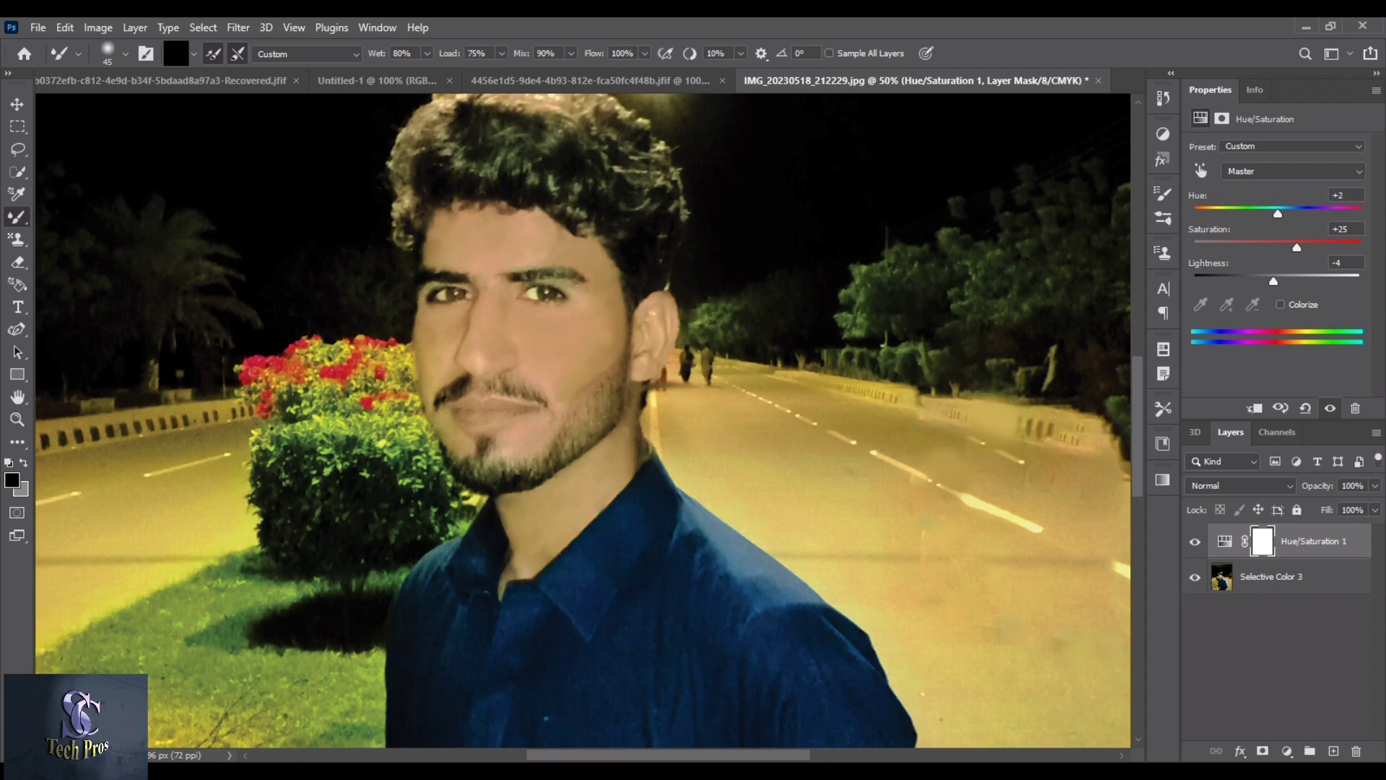
click(1286, 750)
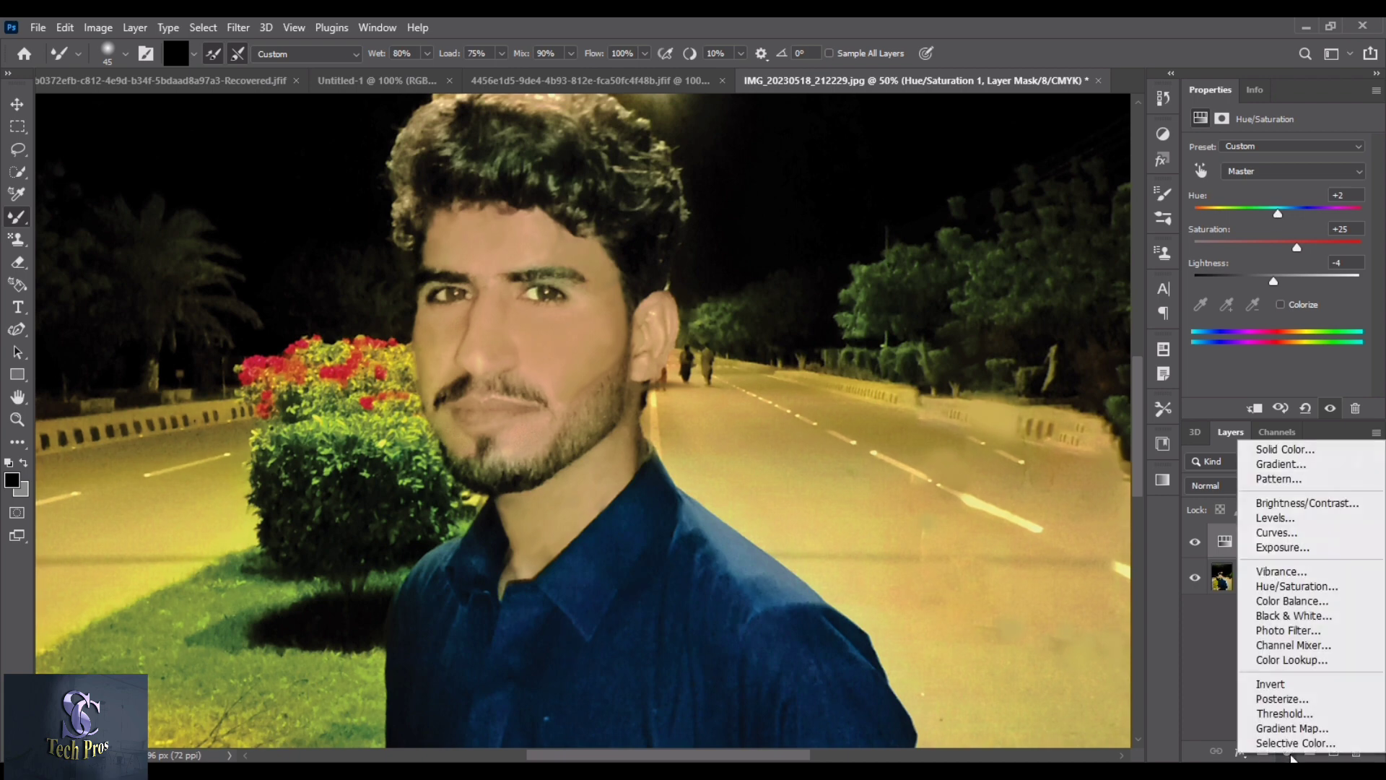
Add a Color Balance layer with midtones Cyan-Red +9, Magenta-Green +7, Yellow-Blue +7.
click(1278, 601)
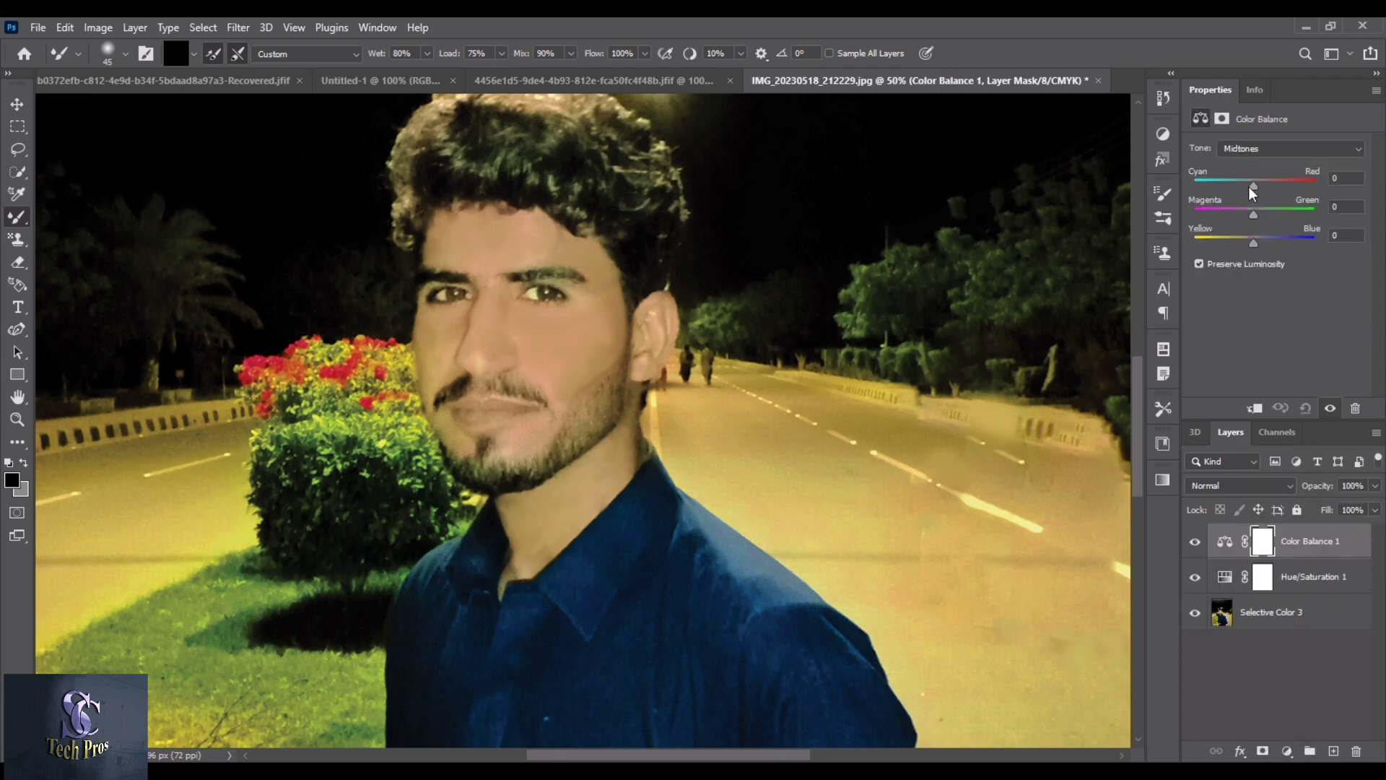
drag(1253, 186, 1258, 213)
click(1258, 242)
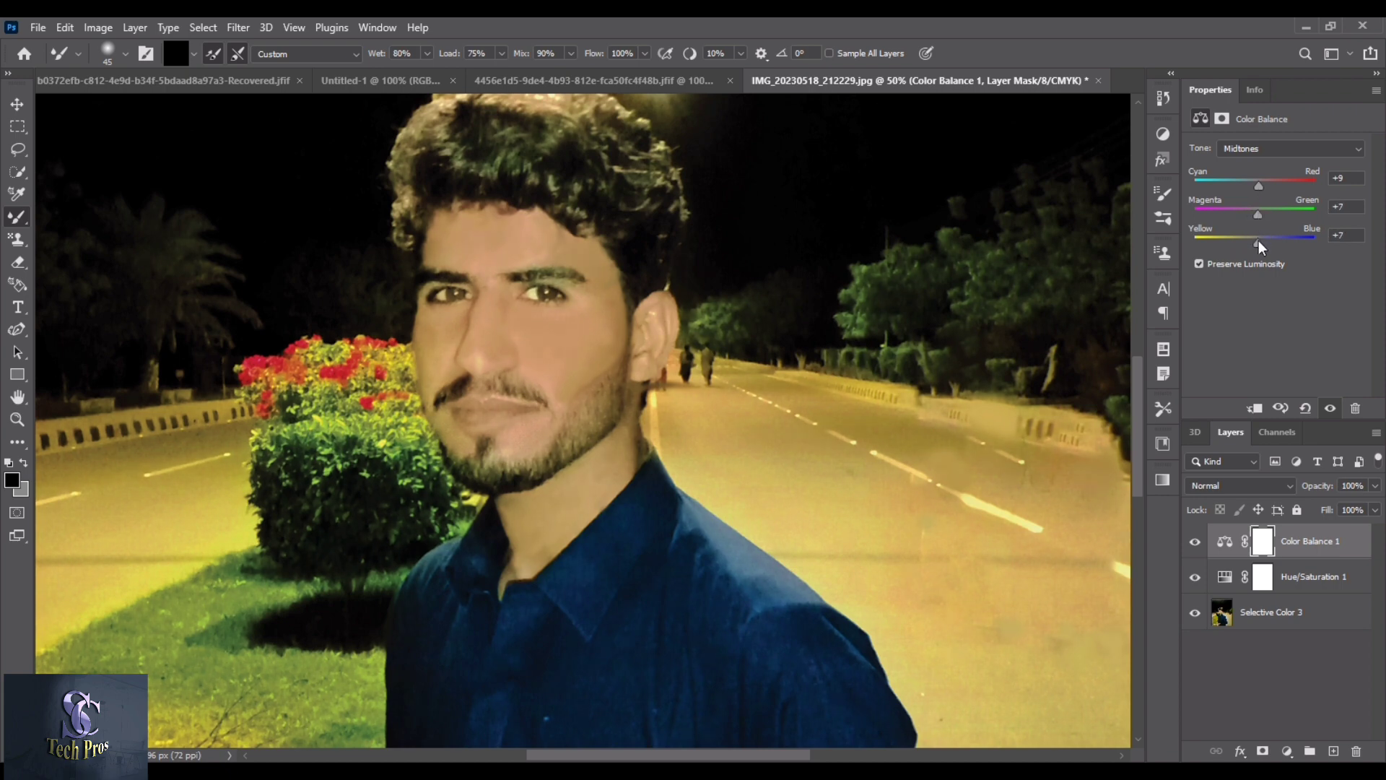
Undo an accidentally added Black & White adjustment layer and zoom out to the whole photo.
click(1291, 754)
click(1305, 601)
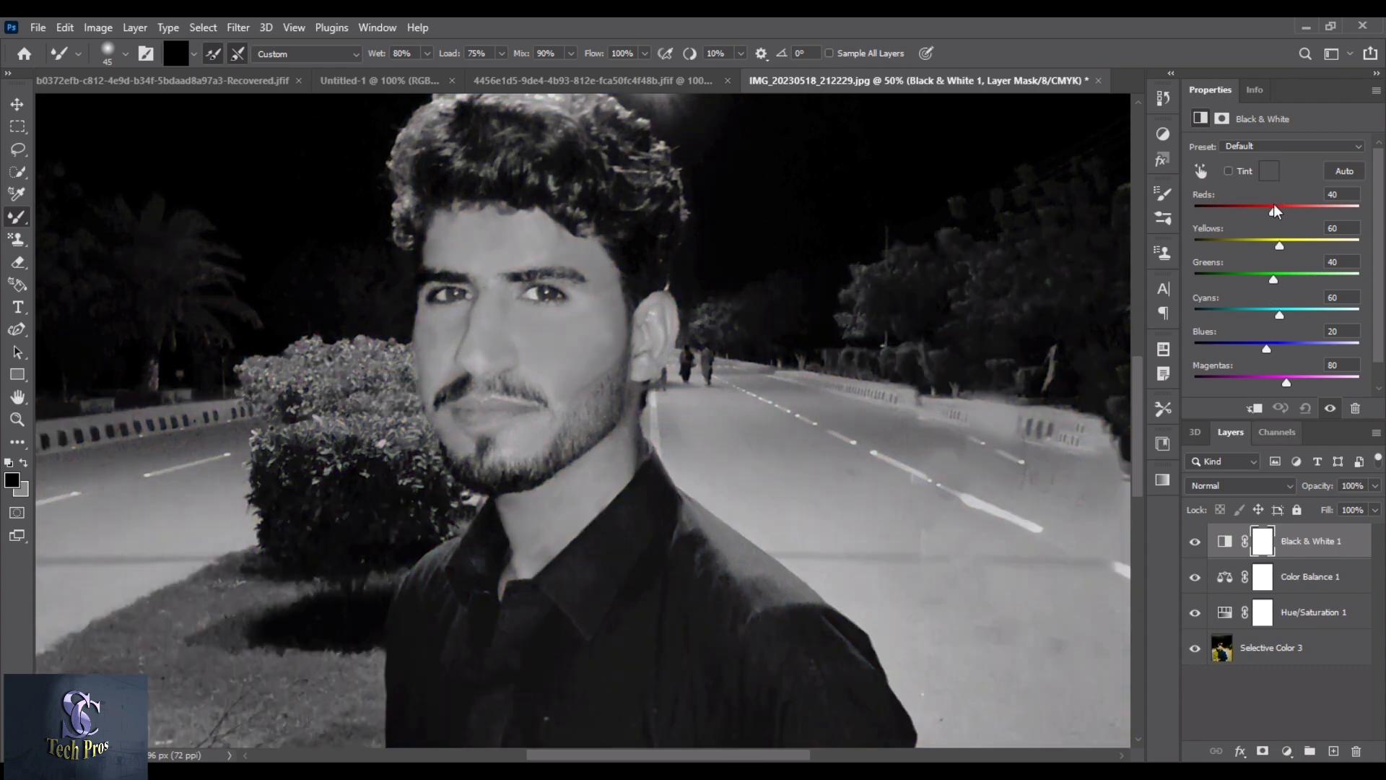
key(ctrl+z)
key(ctrl+minus)
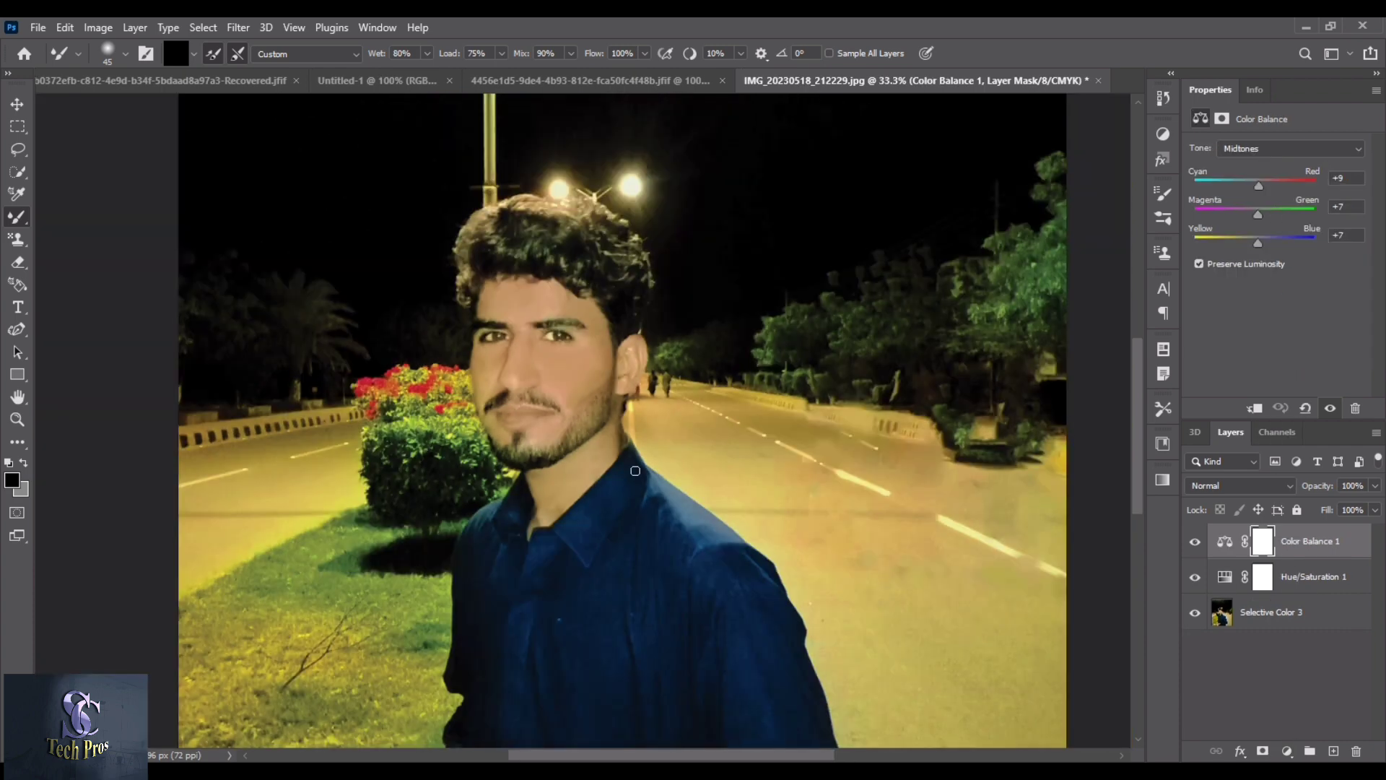
drag(1133, 418, 1126, 410)
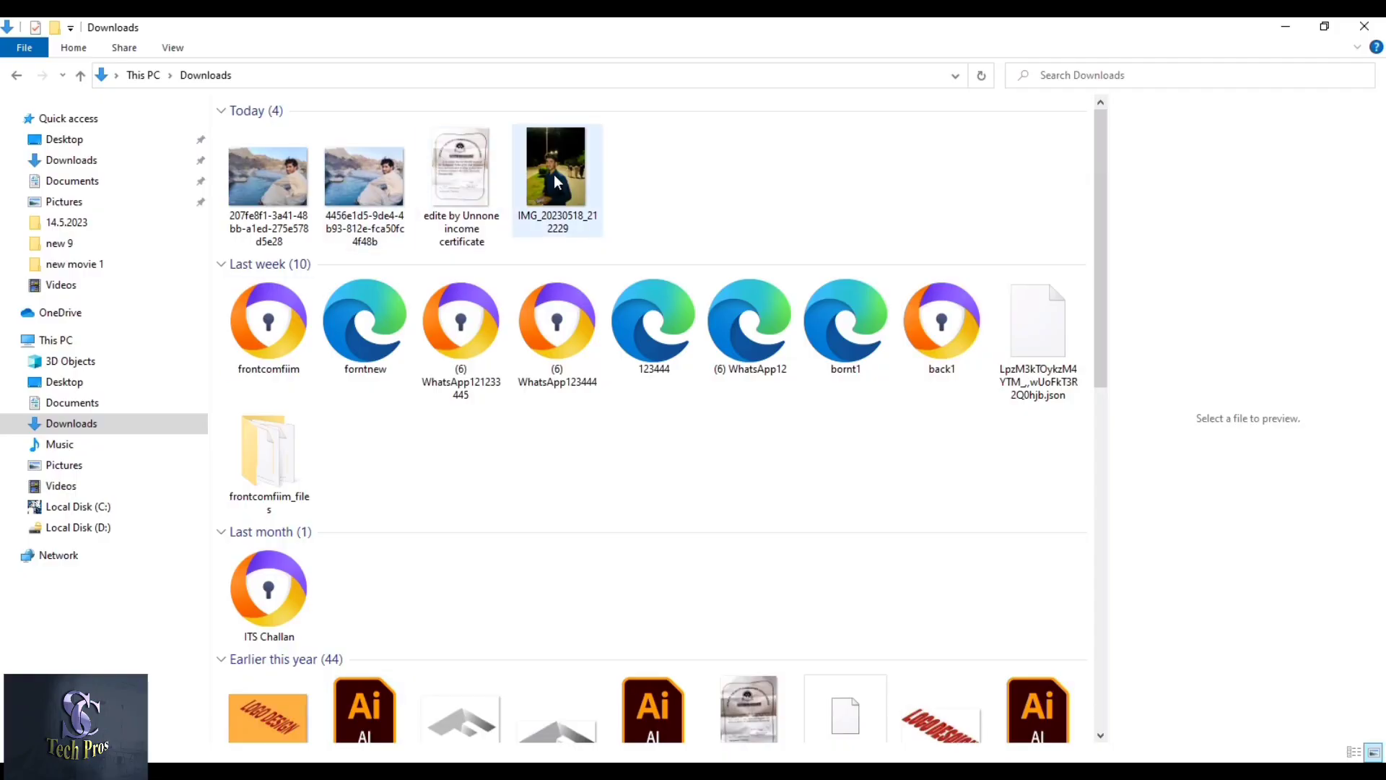
click(554, 179)
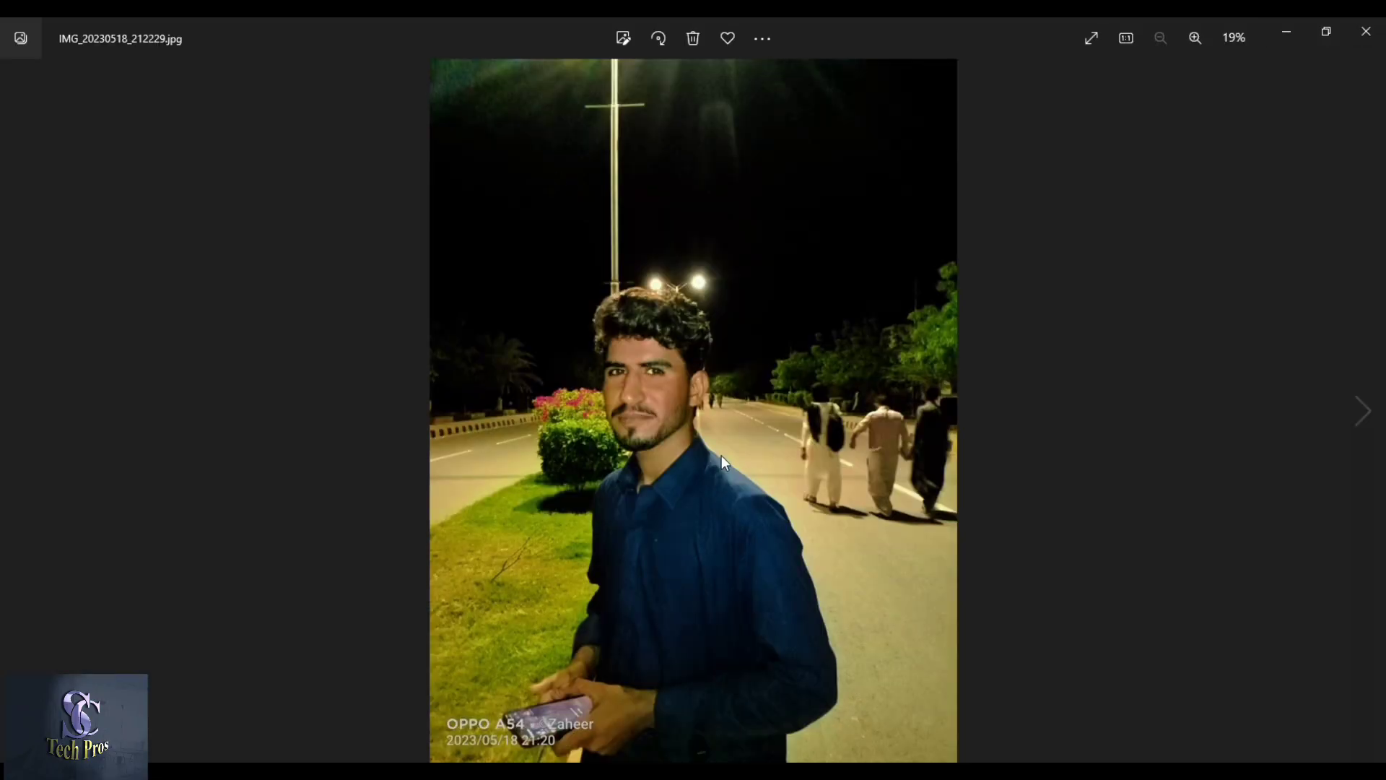
scroll(721, 454, up, 2)
scroll(644, 366, down, 2)
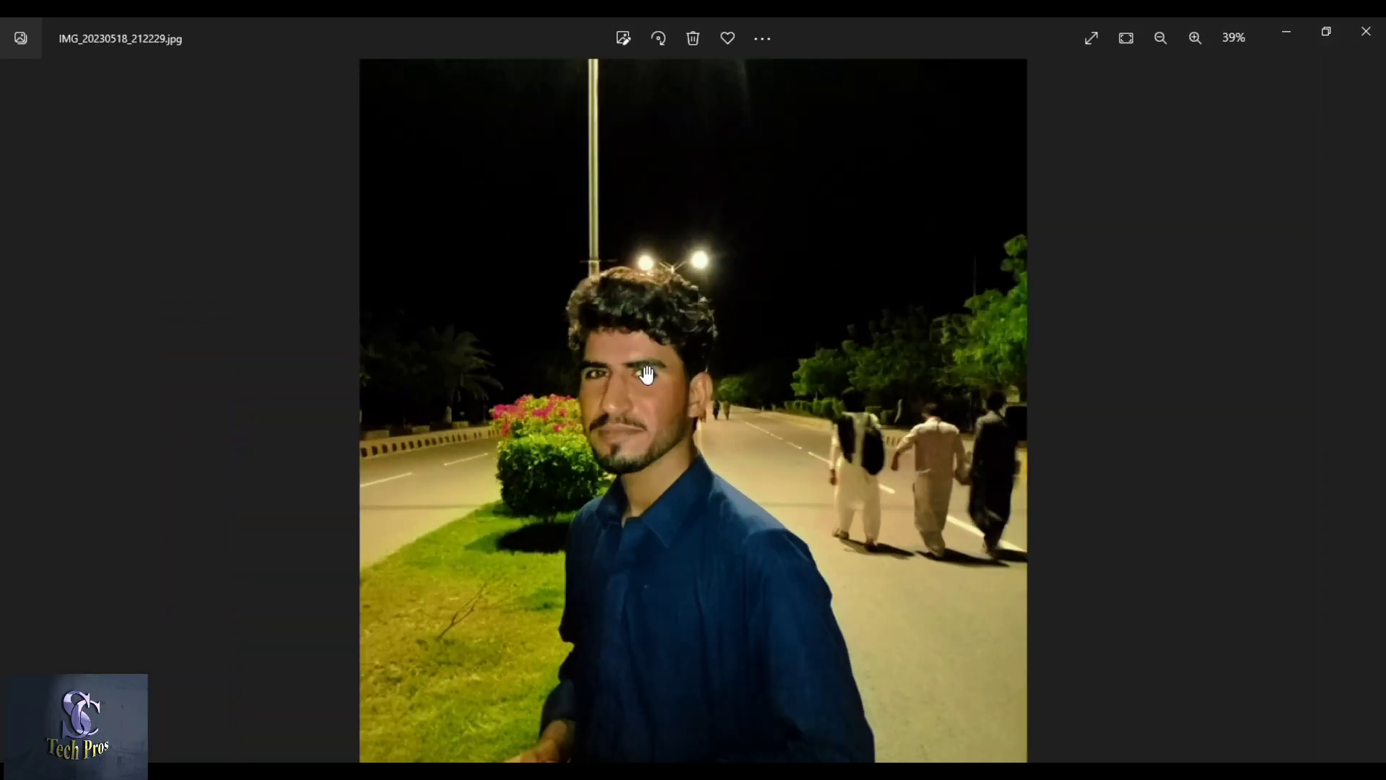
scroll(647, 368, up, 4)
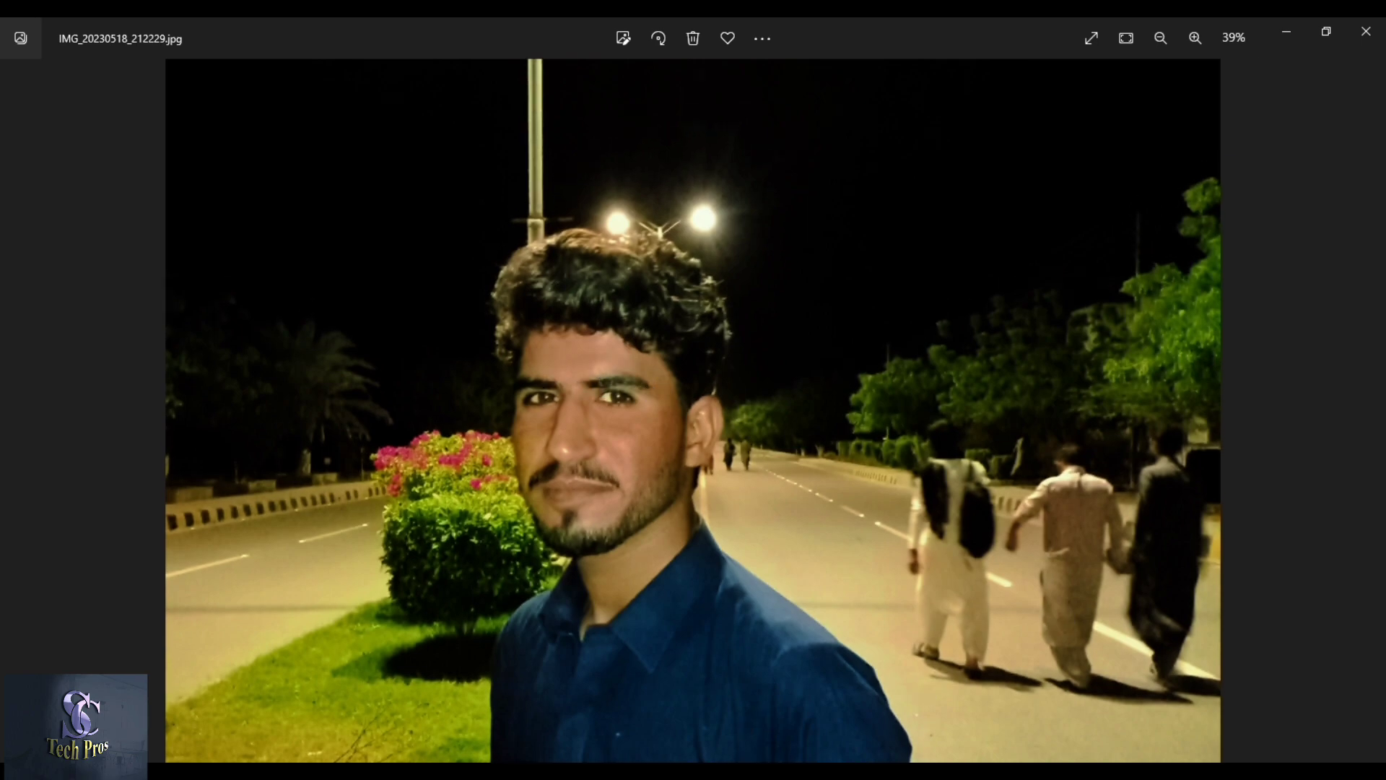